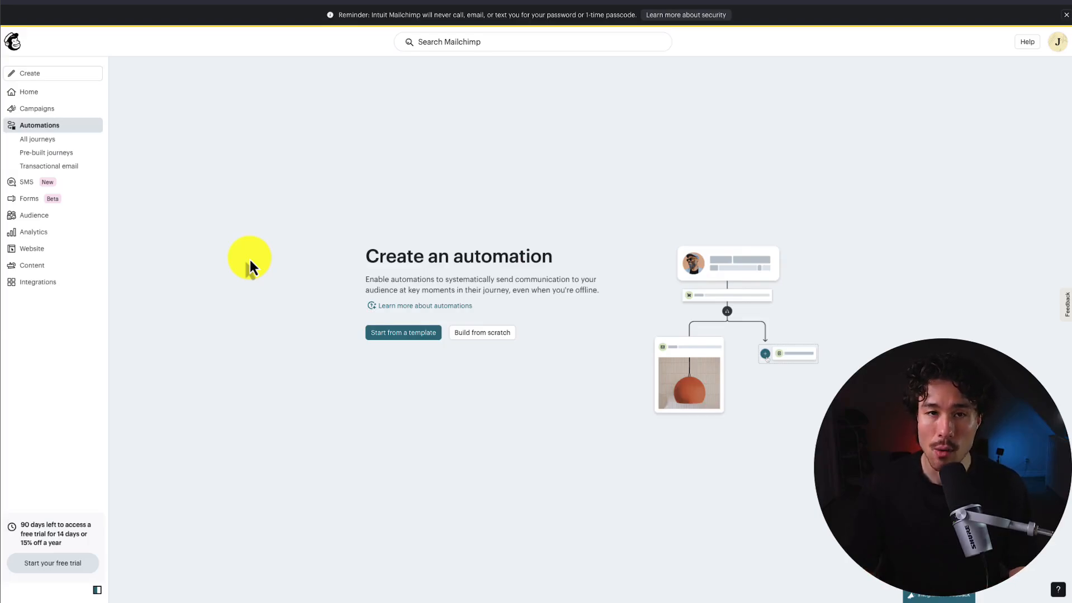
Step: Browse the pre-built journeys and open the Recover abandoned carts template
left_click(63, 155)
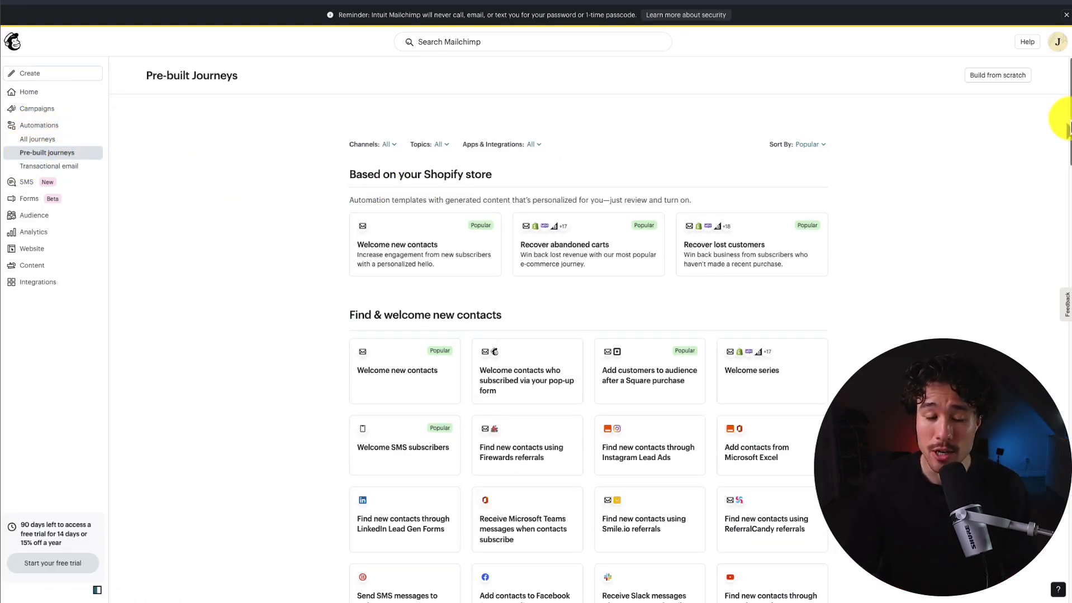
scroll(1067, 129, "down", 10)
scroll(977, 318, "down", 15)
scroll(977, 324, "up", 20)
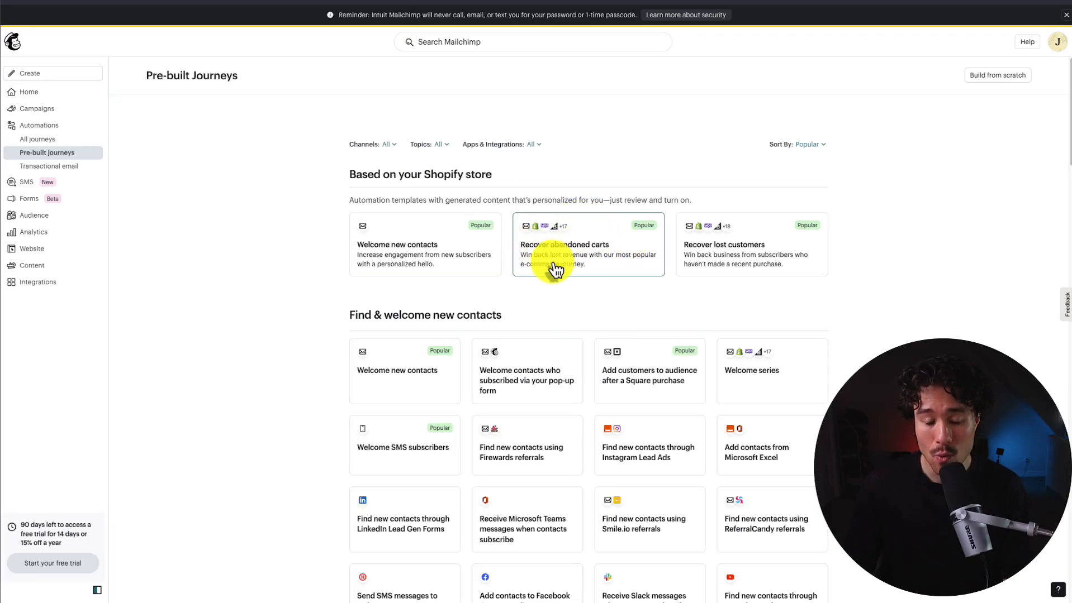
left_click(571, 247)
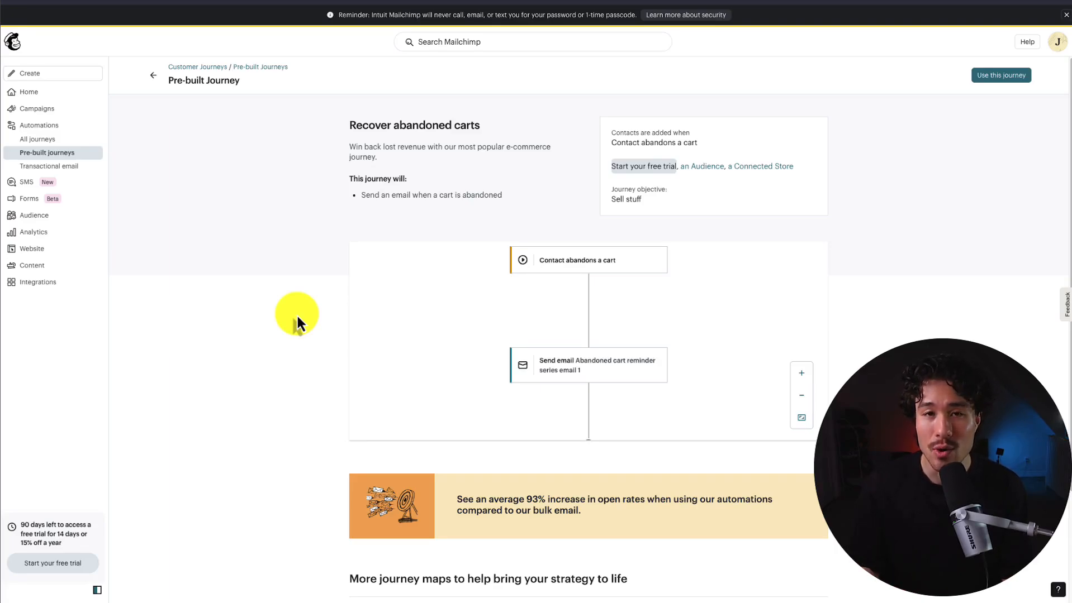
Step: Examine the Recover abandoned carts journey map from the cart trigger through the reminder email to the contact exit
scroll(412, 218, "down", 1)
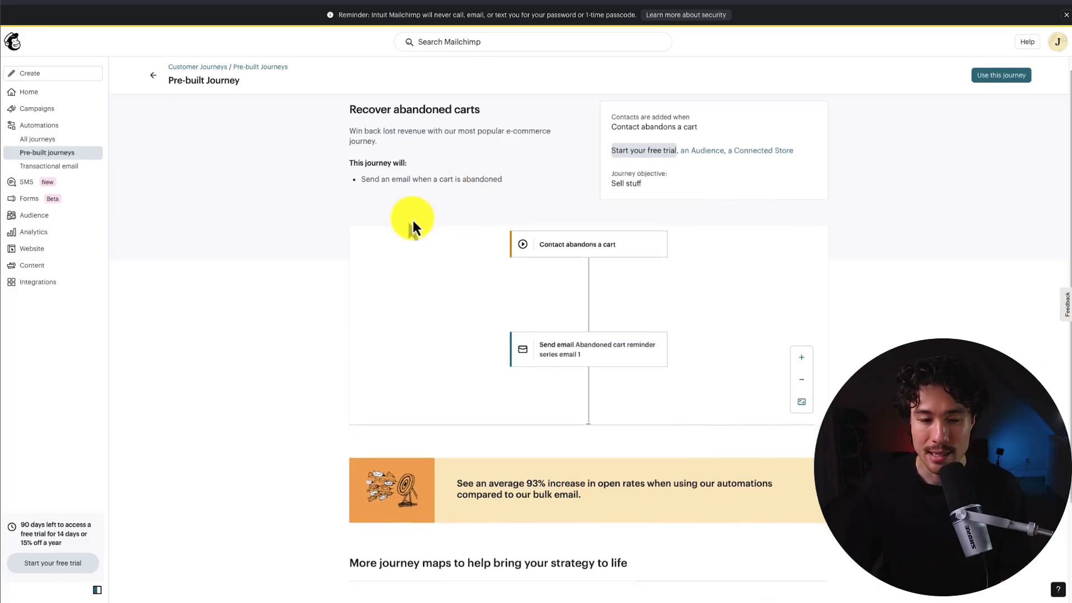
scroll(594, 395, "up", 3)
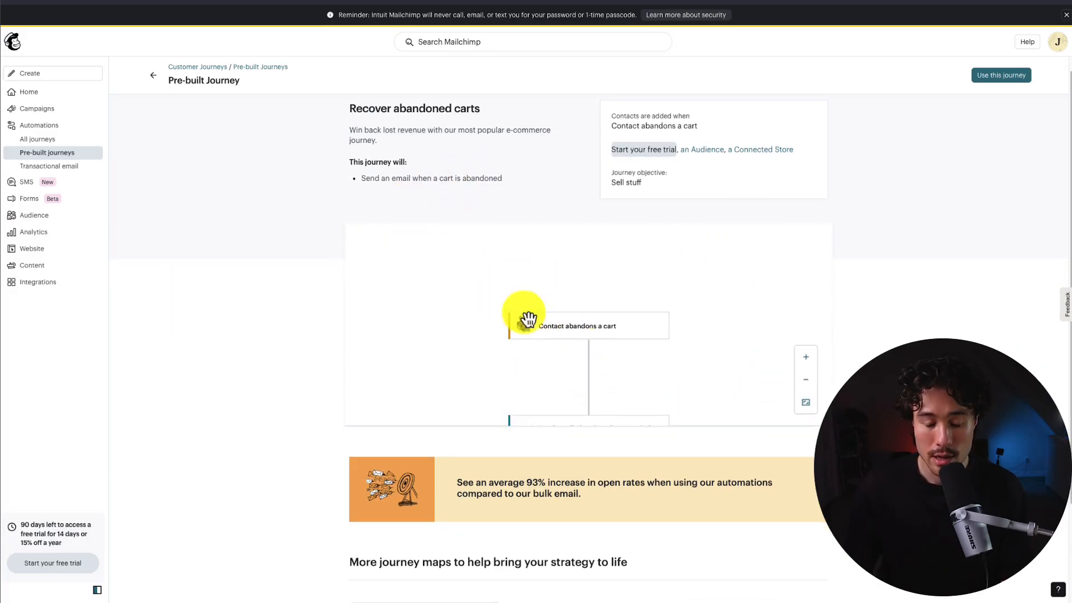
left_click_drag(565, 353, 555, 335)
scroll(488, 316, "down", 2)
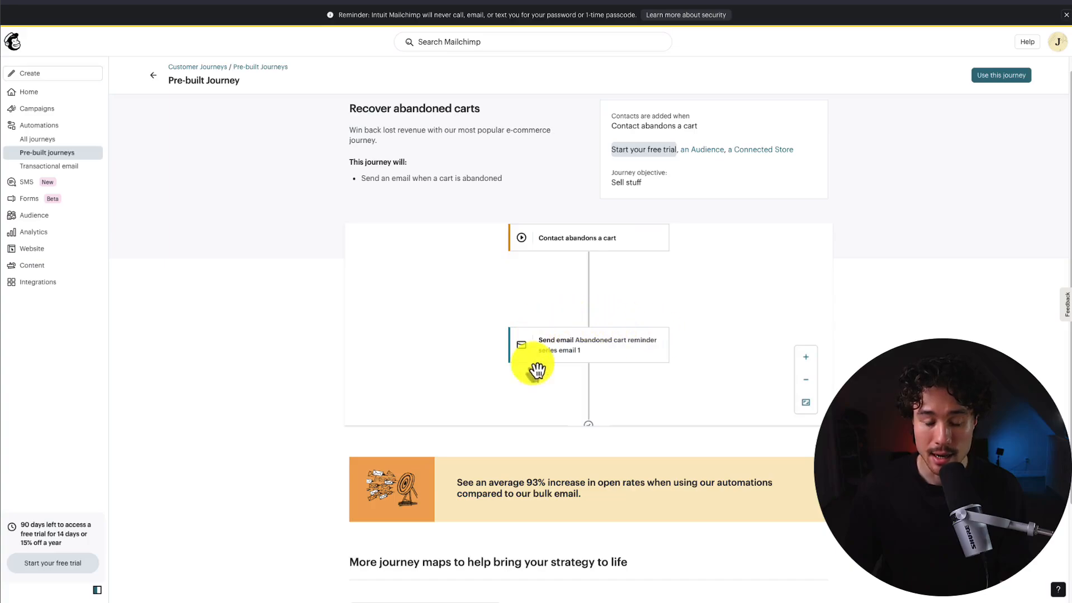
scroll(603, 324, "down", 3)
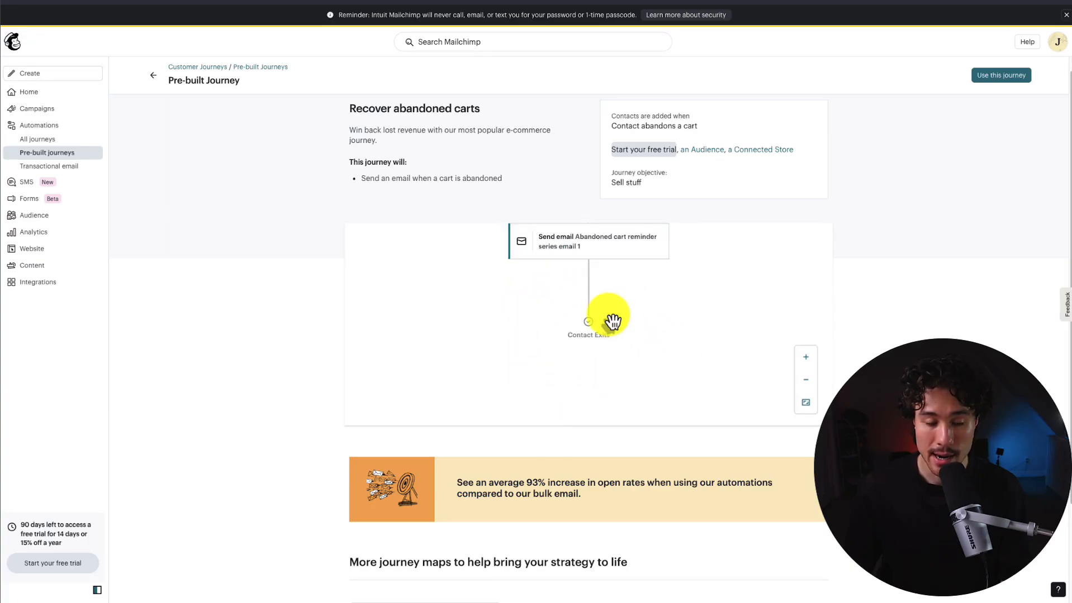
scroll(570, 306, "down", 2)
scroll(569, 299, "down", 2)
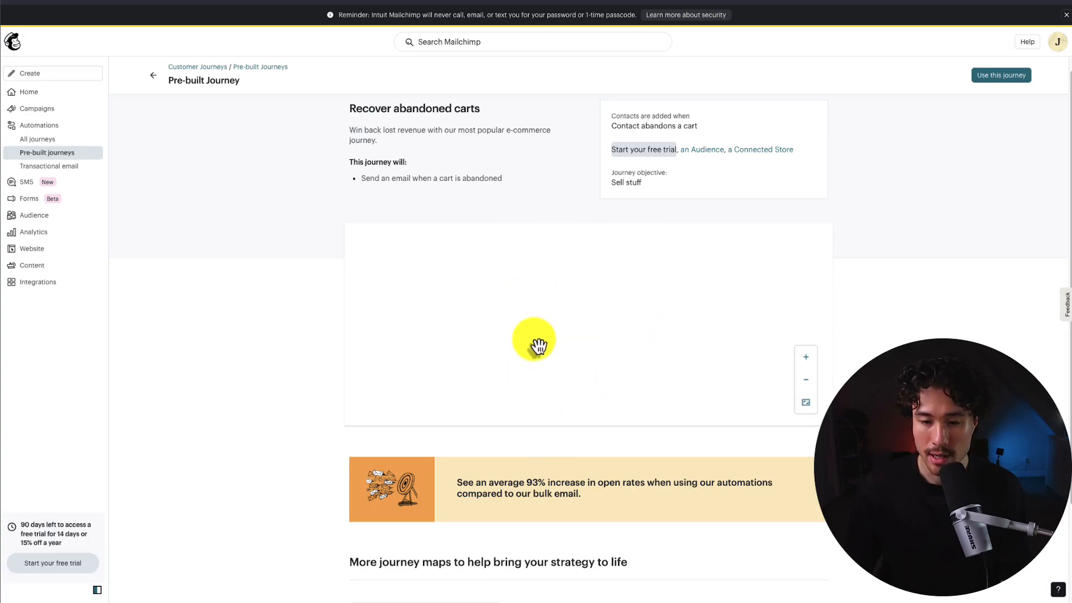
scroll(588, 354, "down", 3)
scroll(589, 354, "up", 3)
scroll(963, 181, "up", 1)
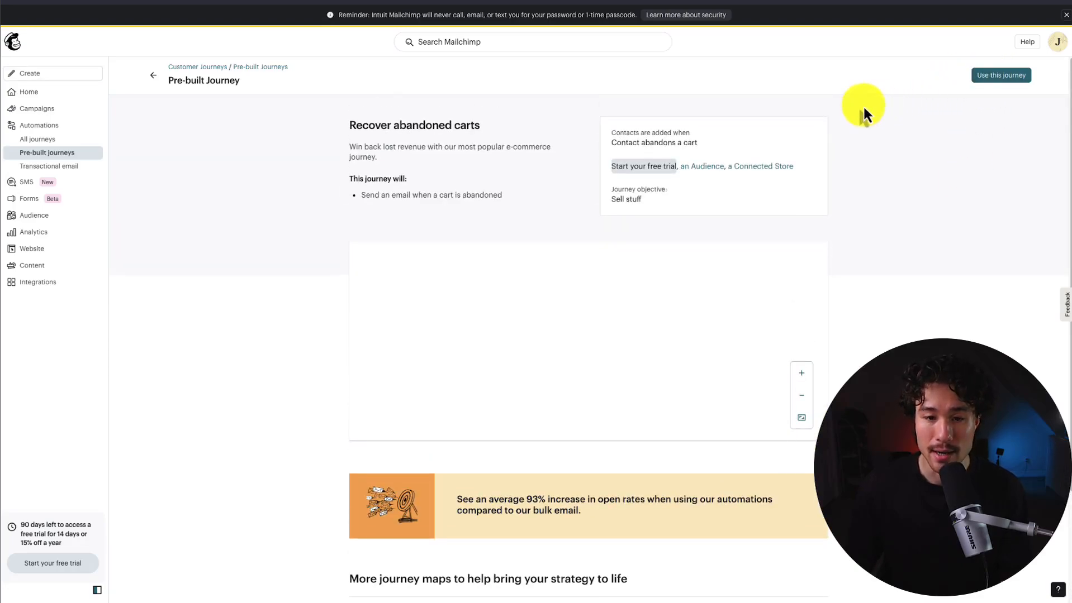
Step: Start using the Recover abandoned carts journey with the masterclass-youtube audience
left_click(1008, 76)
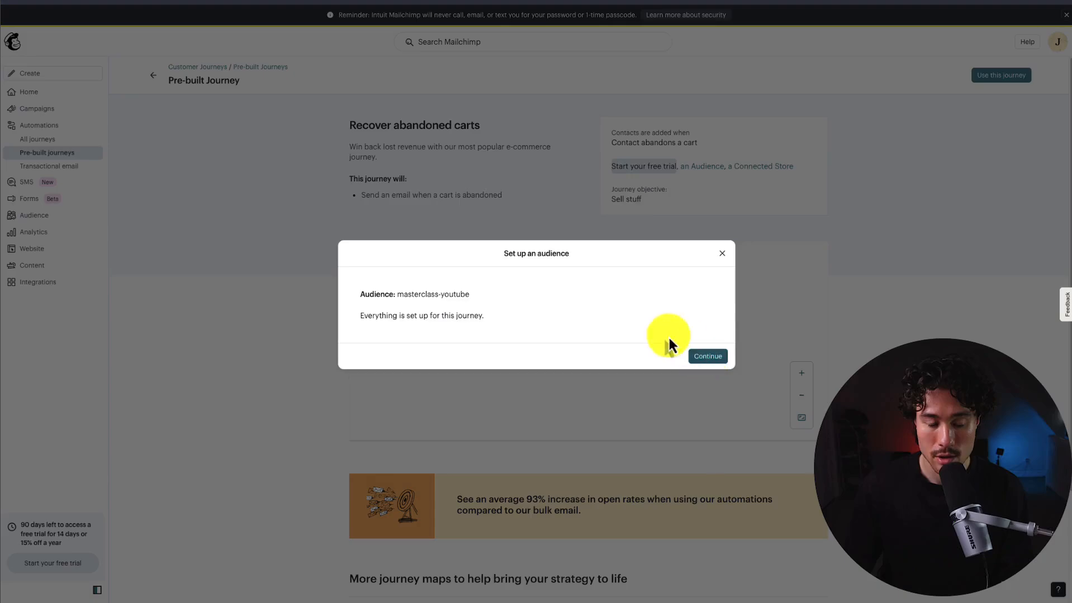
left_click_drag(395, 295, 493, 300)
left_click(492, 300)
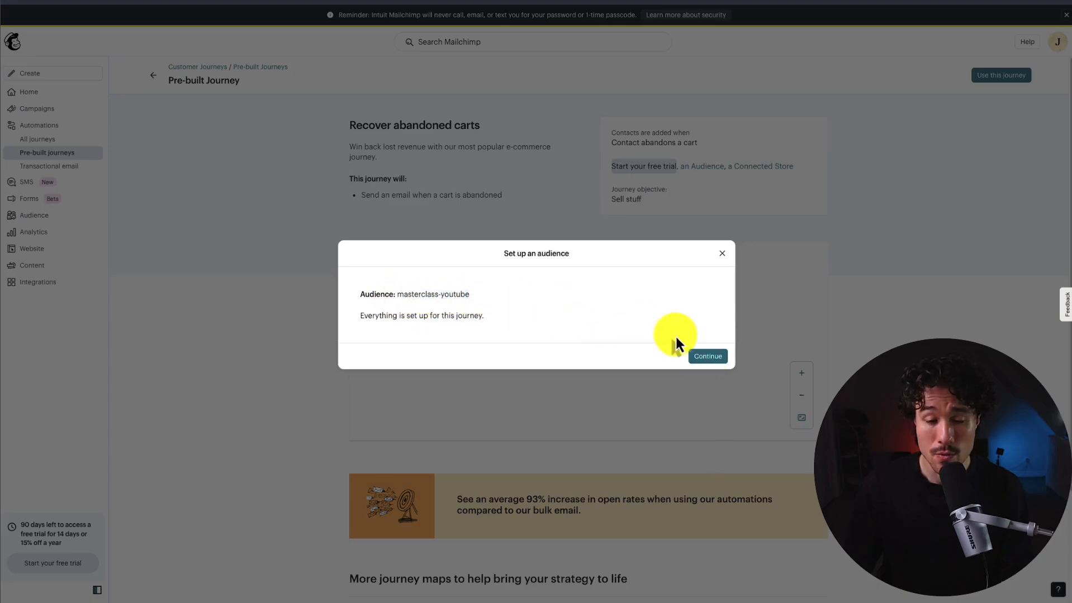
left_click(705, 356)
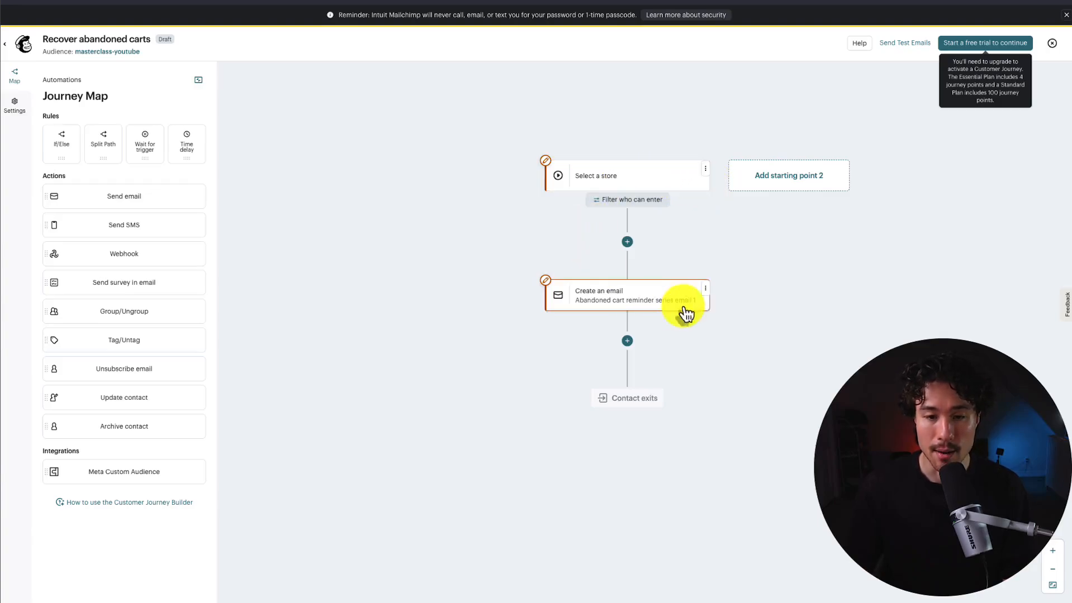
Step: Set the journey's starting point to carts abandoned in the masterclass-youtube store with any products and a 1-hour wait, and save it
left_click(591, 186)
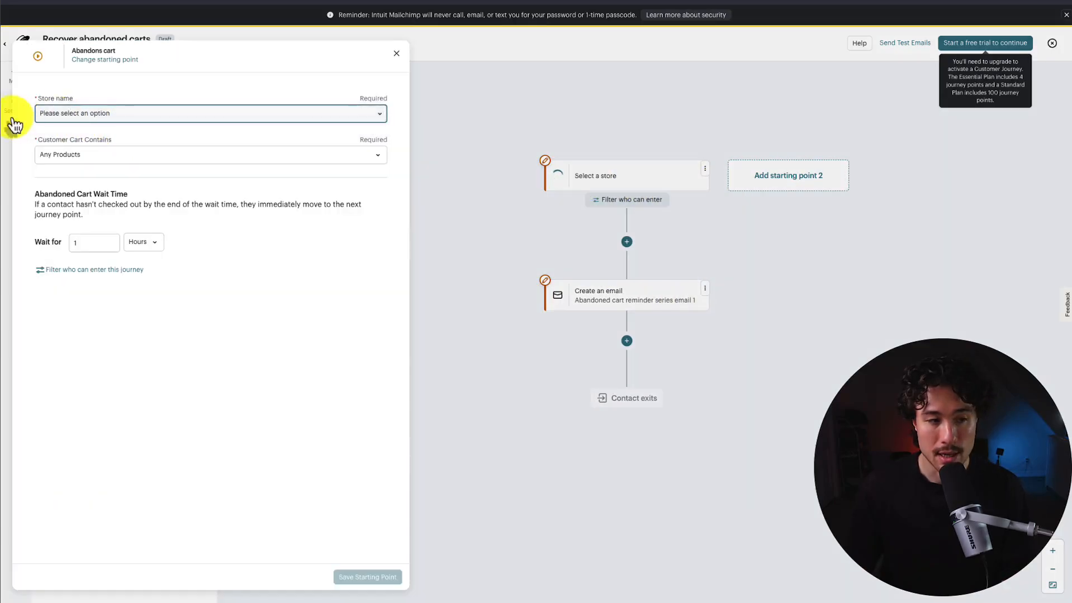
left_click(95, 146)
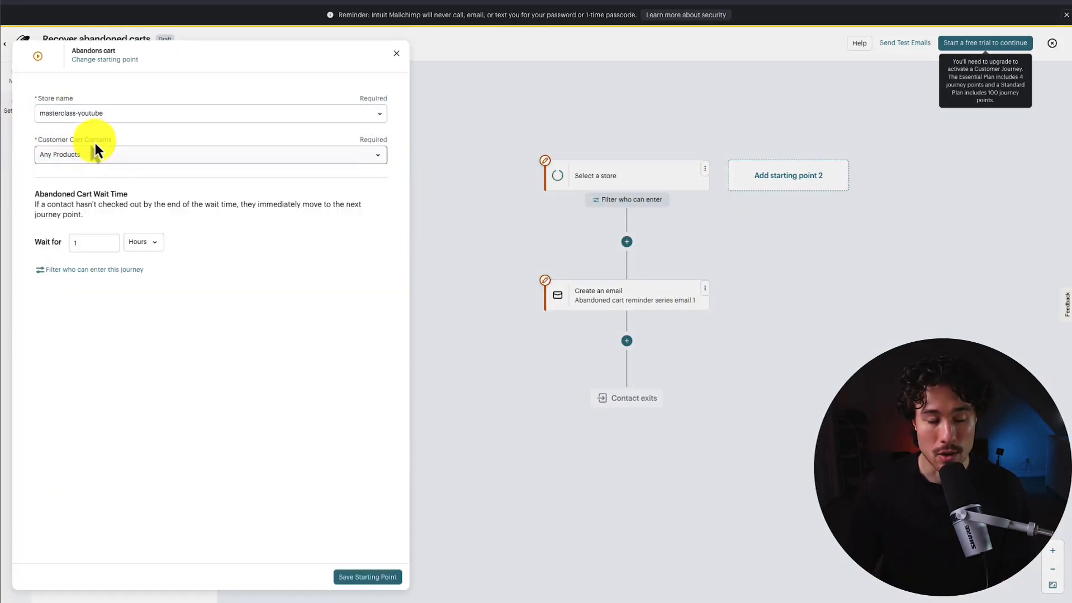
left_click(97, 149)
left_click(234, 255)
left_click_drag(36, 138, 109, 139)
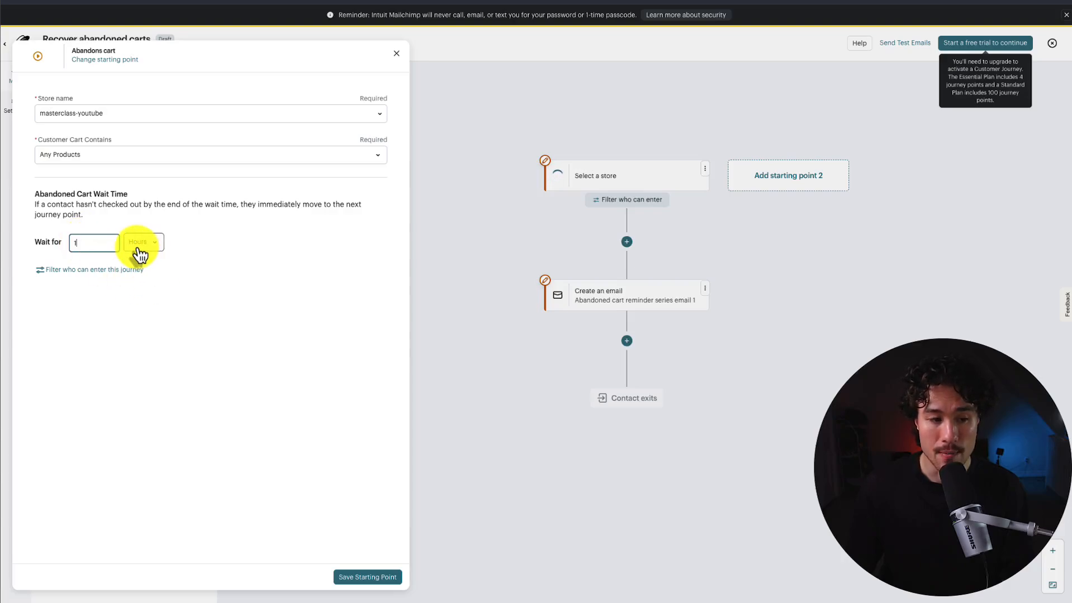
left_click(369, 577)
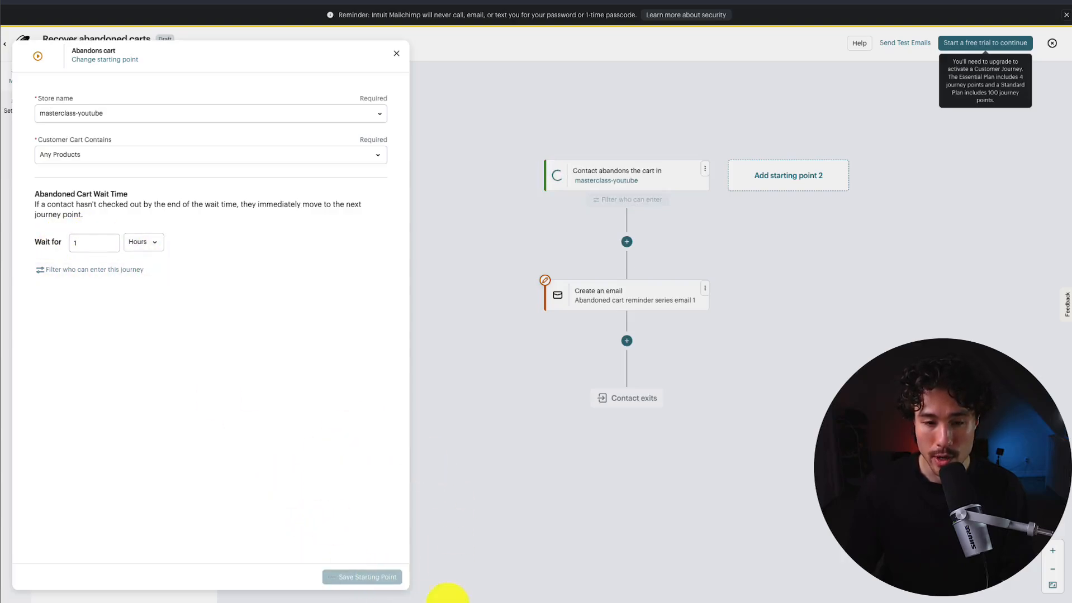
left_click(349, 580)
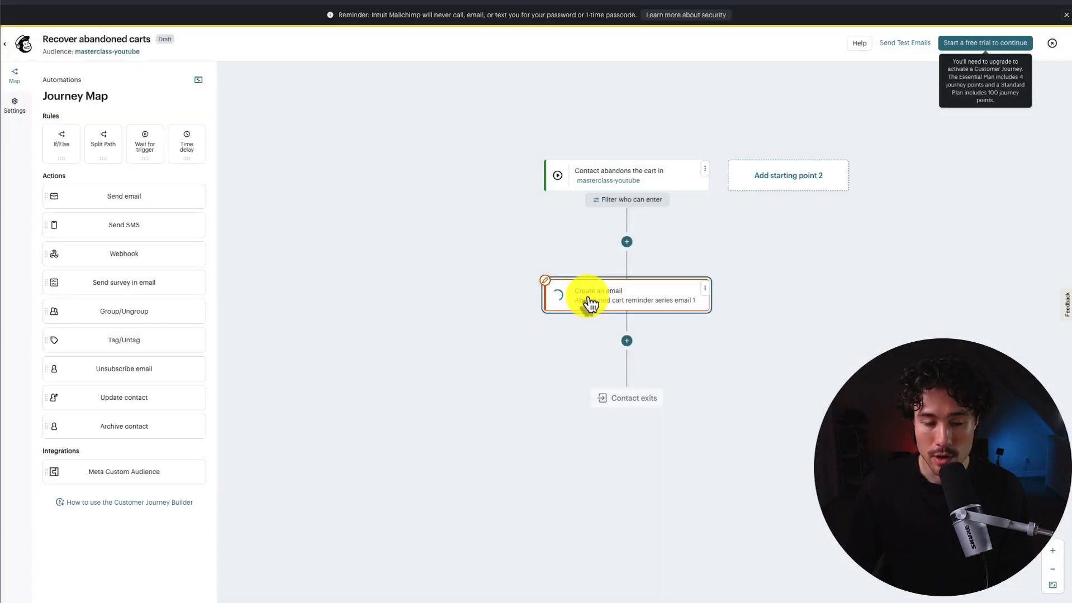
Step: Open the abandoned cart reminder email step and review its sender, subject, schedule and tracking settings
left_click(592, 302)
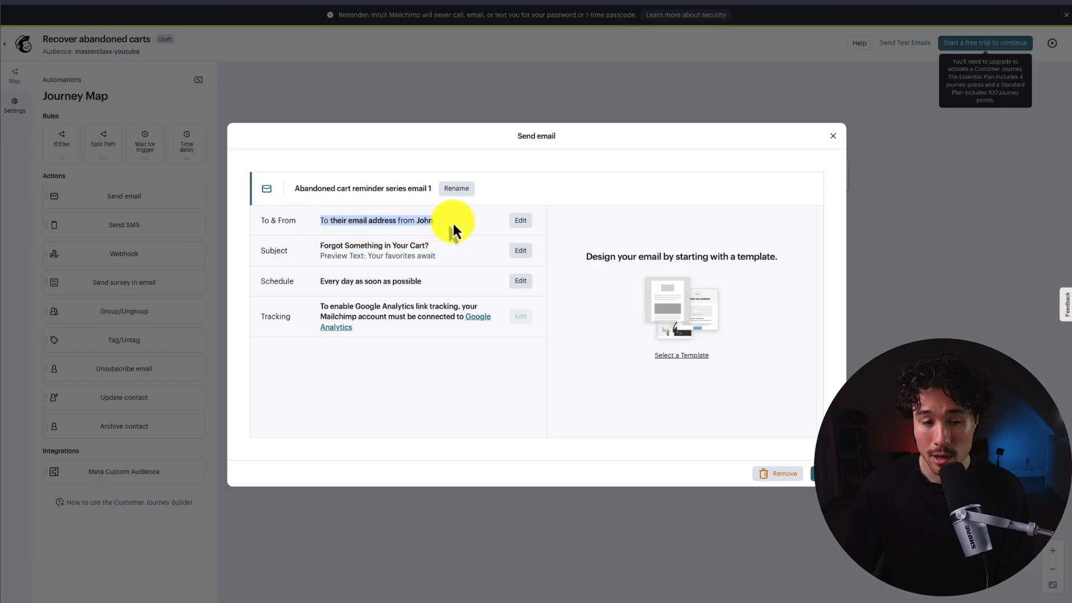
left_click_drag(315, 247, 435, 251)
left_click(339, 258)
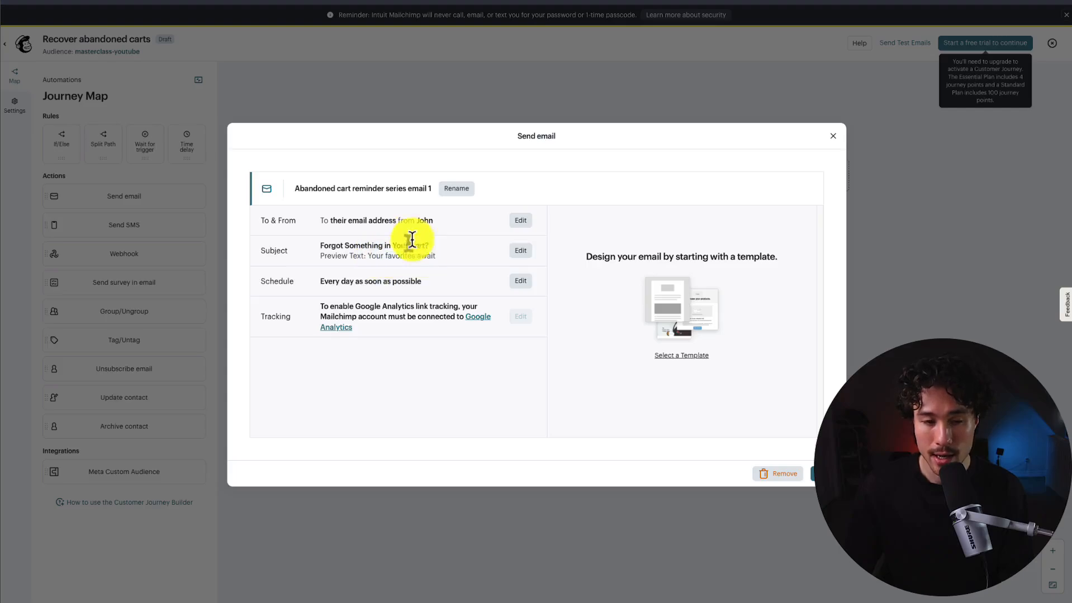
left_click(521, 250)
left_click(324, 375)
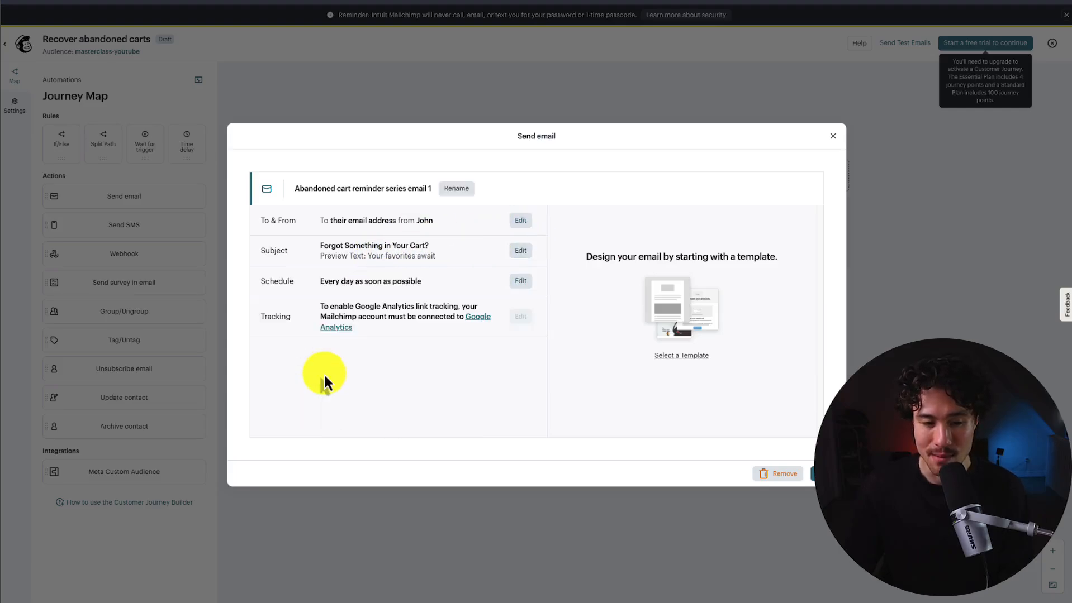
left_click_drag(319, 281, 443, 286)
left_click(397, 371)
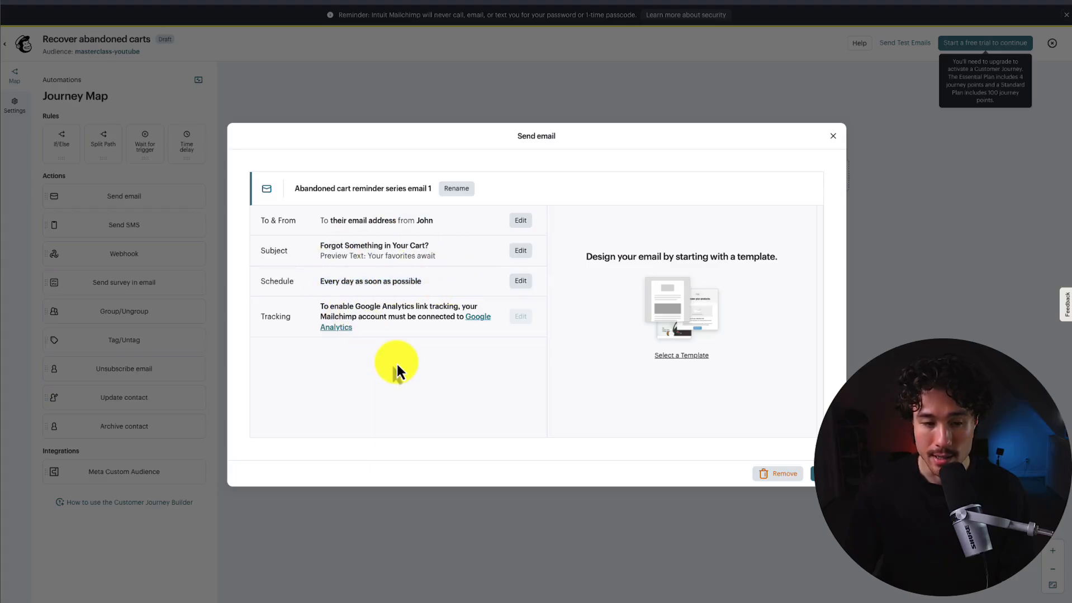
left_click_drag(292, 296, 406, 339)
left_click(407, 340)
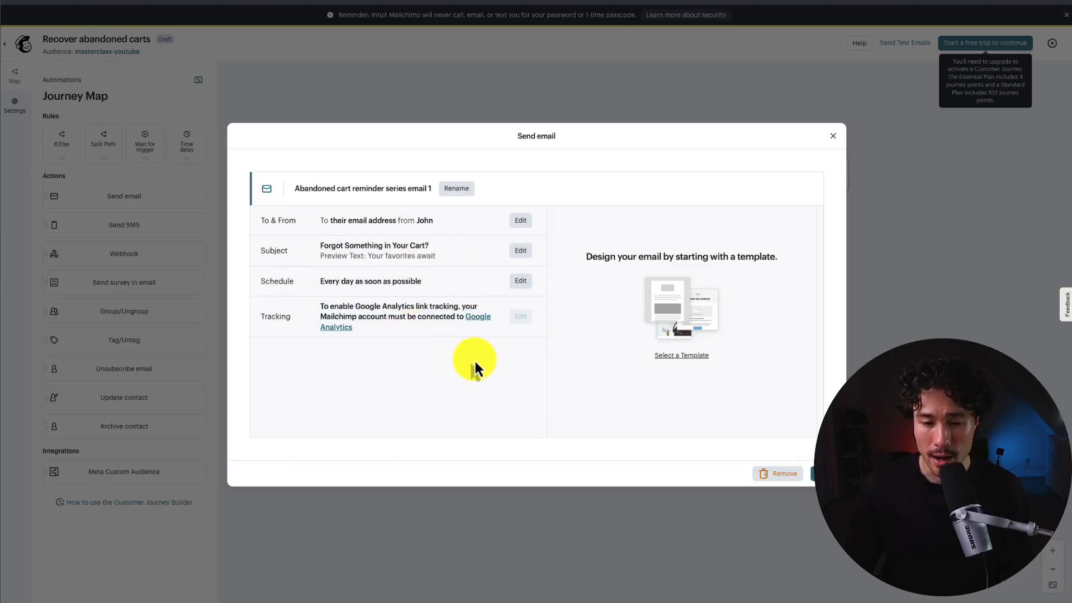
Step: Open the reminder email's template in the design editor and dismiss the tip about desktop and mobile views
left_click(675, 362)
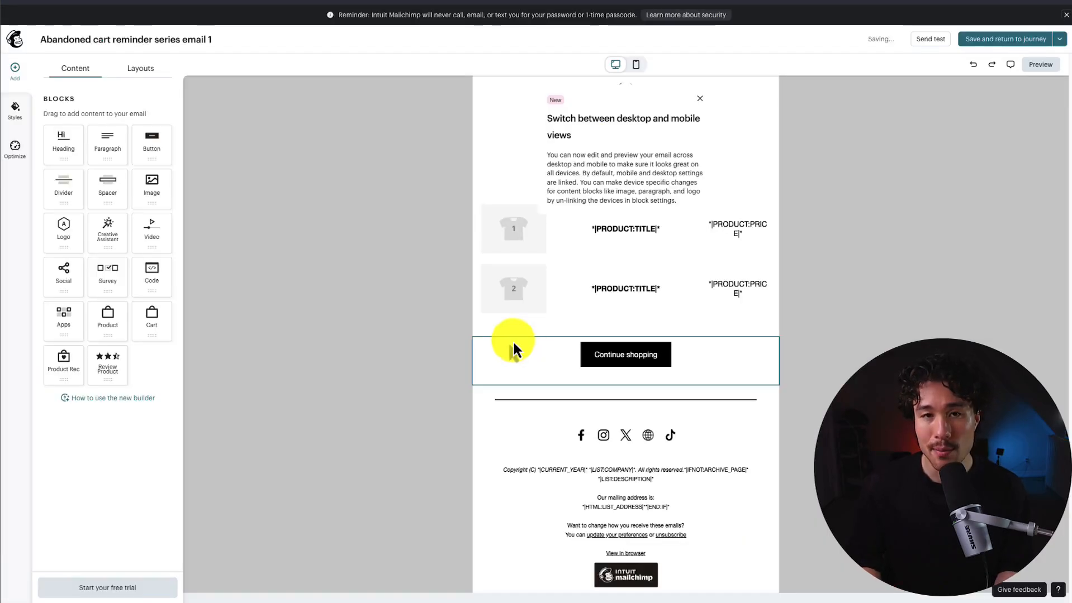
left_click(418, 344)
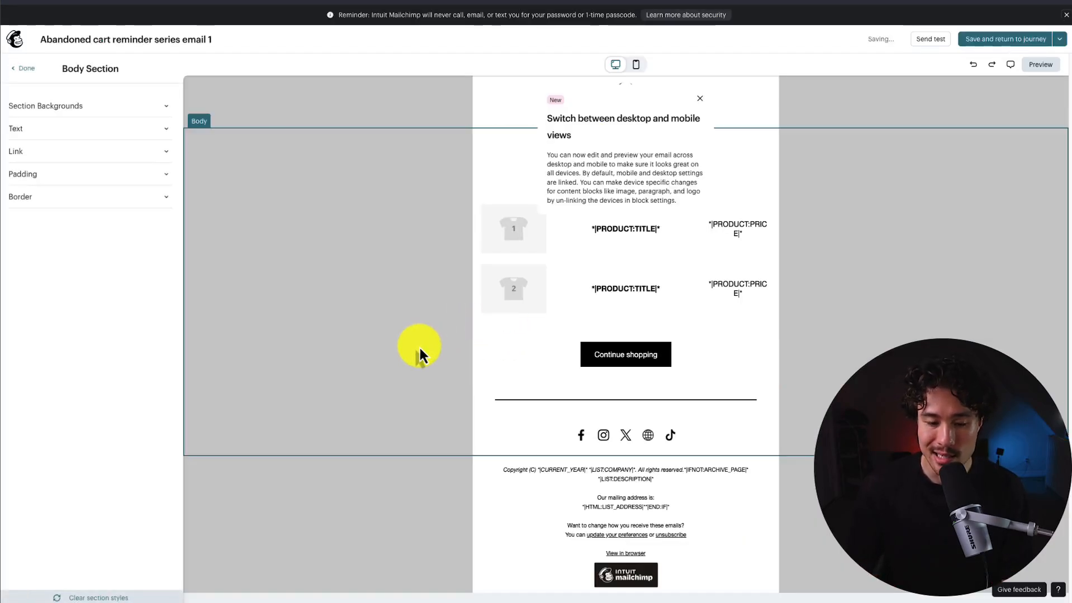
left_click(423, 490)
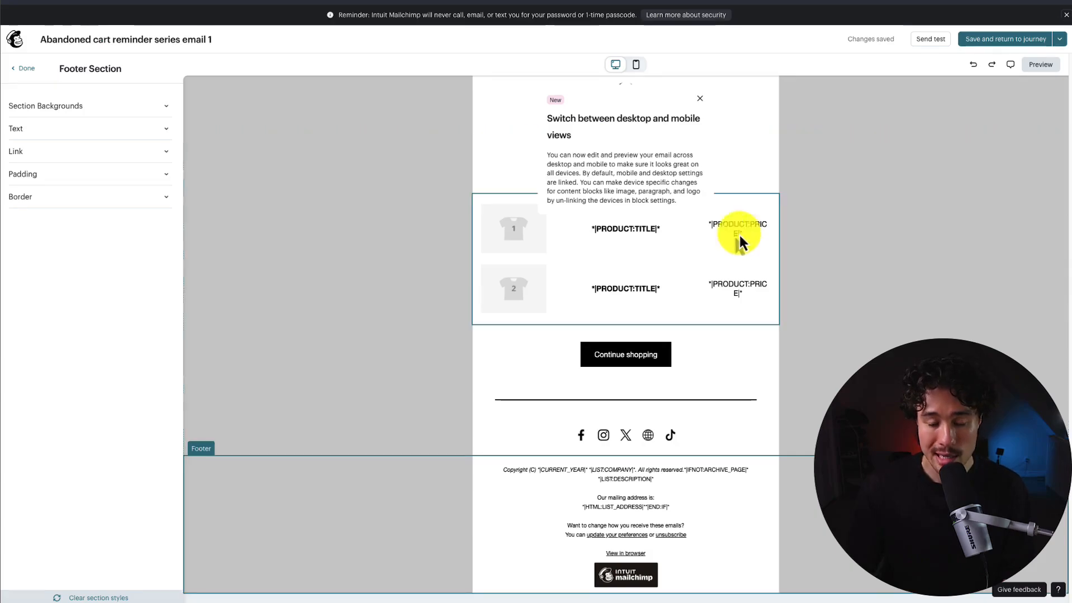
left_click(700, 99)
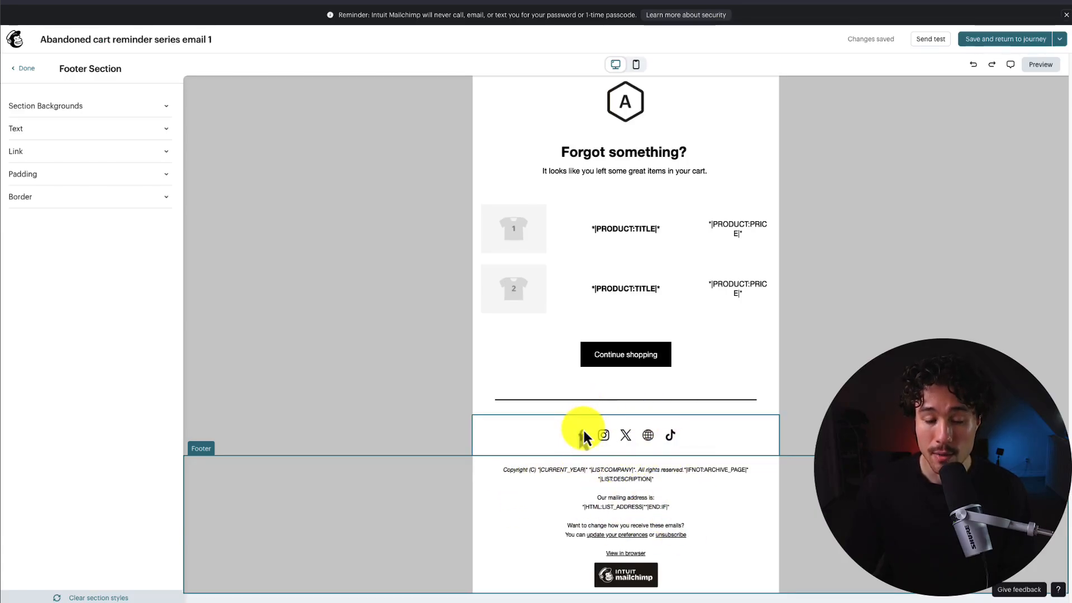
left_click(500, 447)
left_click(847, 229)
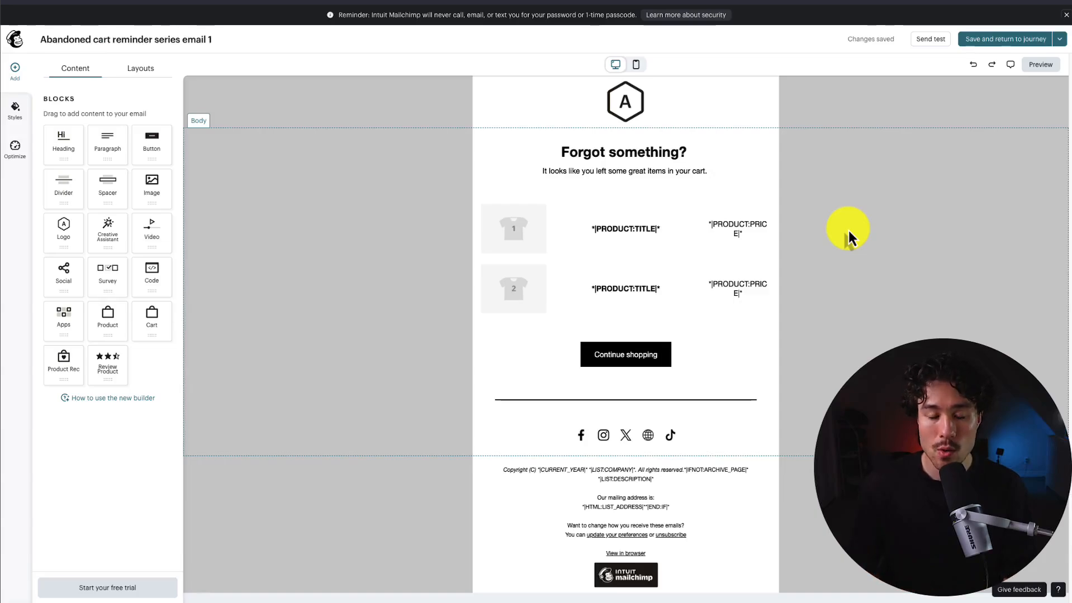
Step: Upload the brand logo image into the header's logo block and turn off opening its link in a new tab
left_click(663, 112)
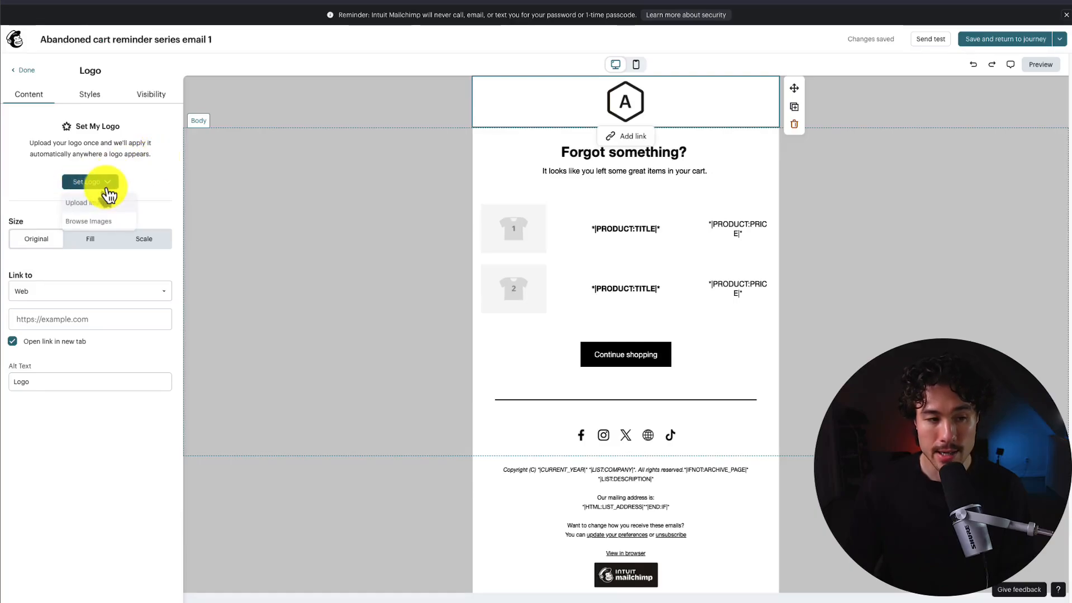
left_click(104, 207)
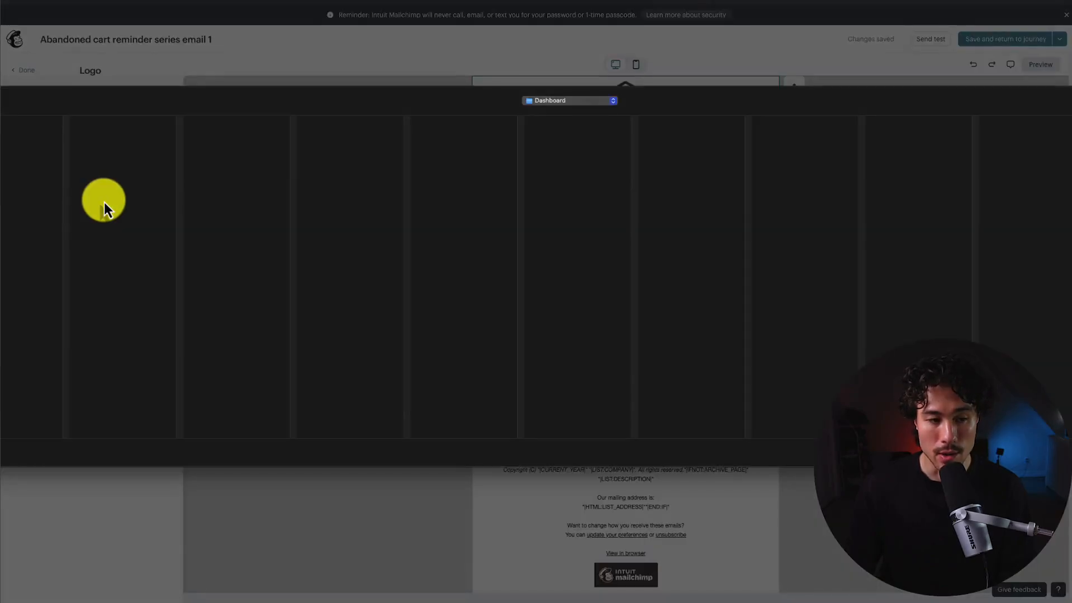
double_click(274, 228)
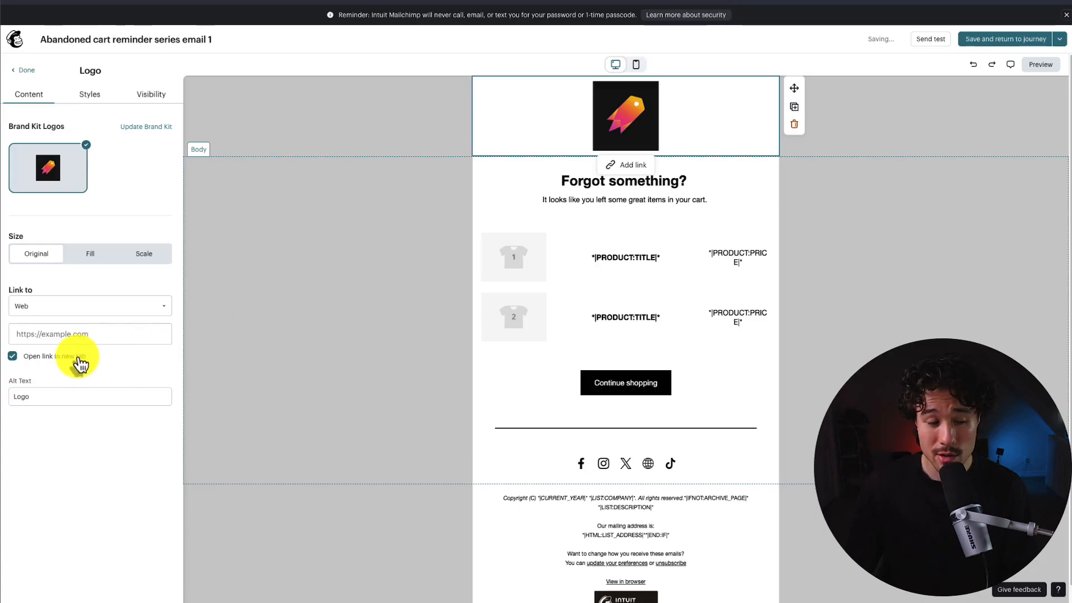
left_click(48, 335)
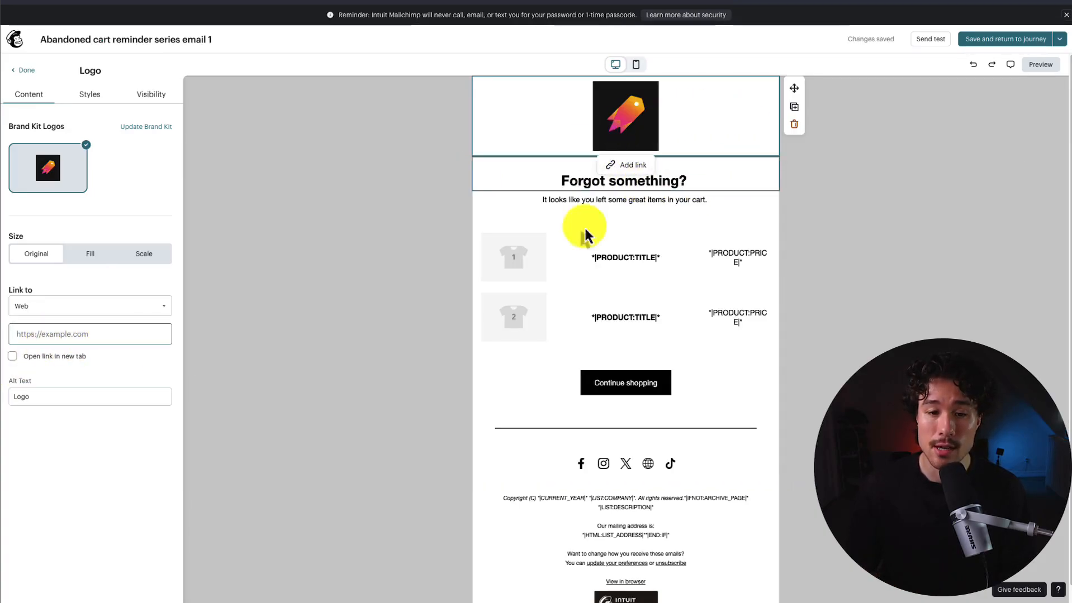
left_click(390, 265)
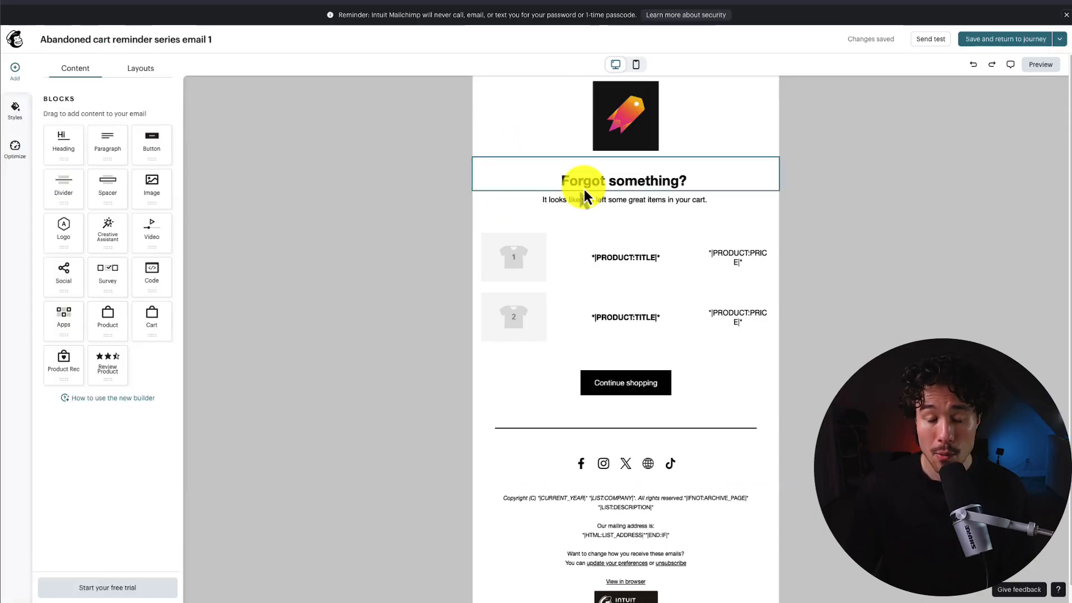
Step: Inspect the text editing options for the "Forgot something?" heading and the line beneath it, leaving the text as is
left_click(579, 189)
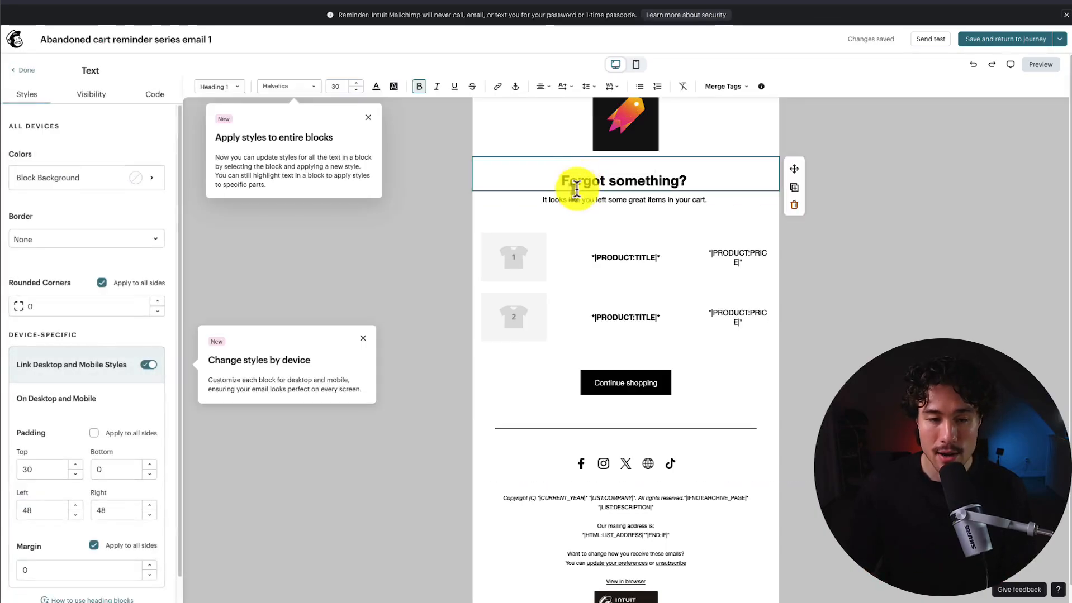
left_click(571, 200)
left_click(597, 175)
left_click(400, 235)
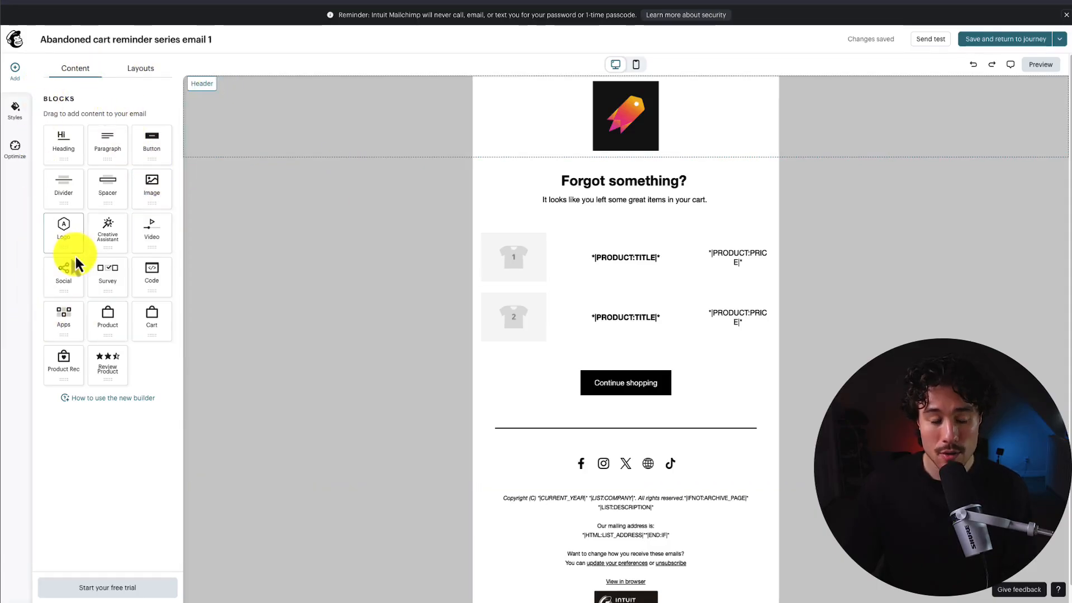
Step: Add a Spacer block between the introductory text and the product list
left_click_drag(112, 204, 577, 228)
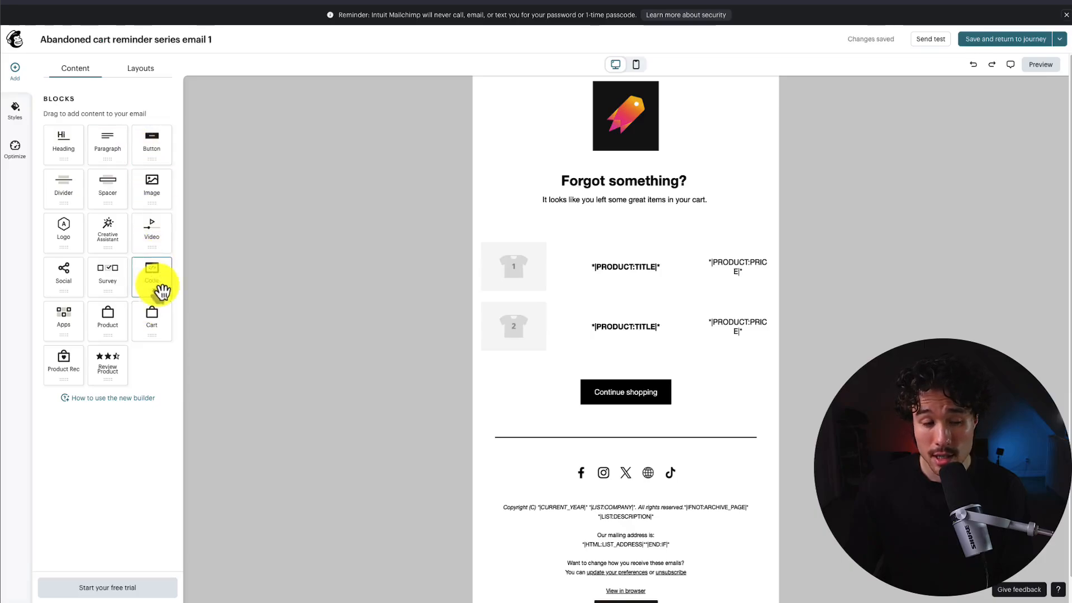
Step: Look over the layout options and add a Heading block between the logo and the "Forgot something?" heading
left_click(138, 67)
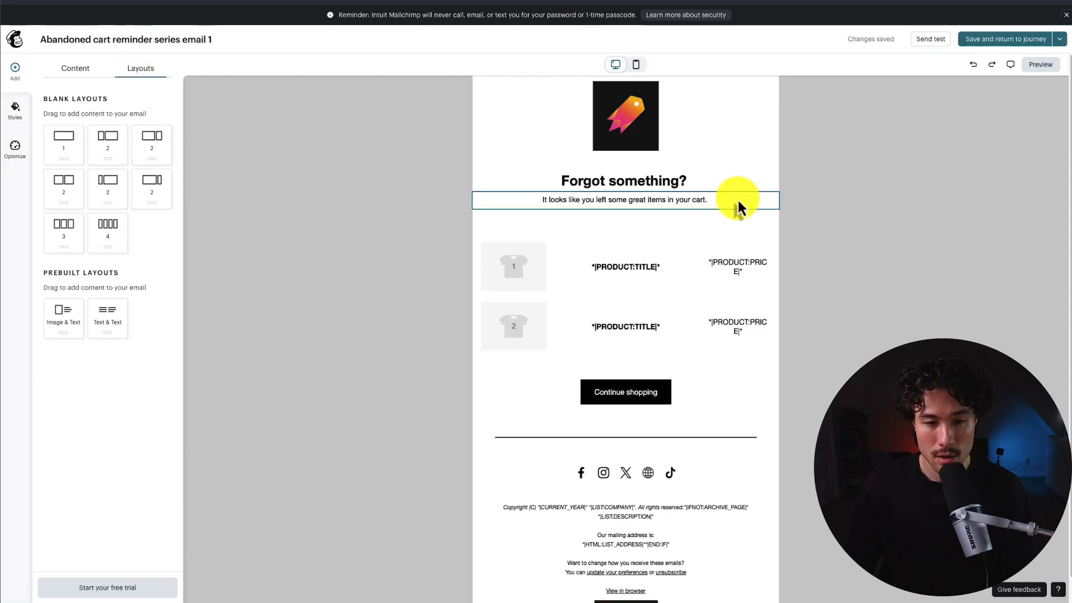
left_click_drag(78, 151, 665, 162)
left_click(38, 72)
left_click_drag(69, 154, 553, 177)
left_click(286, 267)
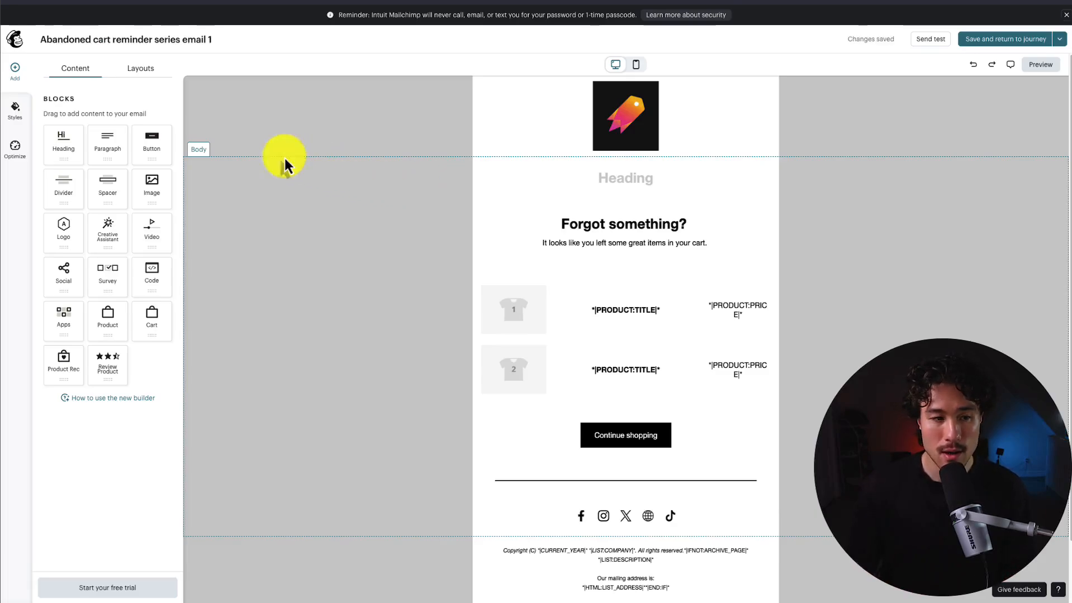
Step: Review the "Forgot something?" heading's style settings, dismissing the two tips about block and device styles
left_click(598, 229)
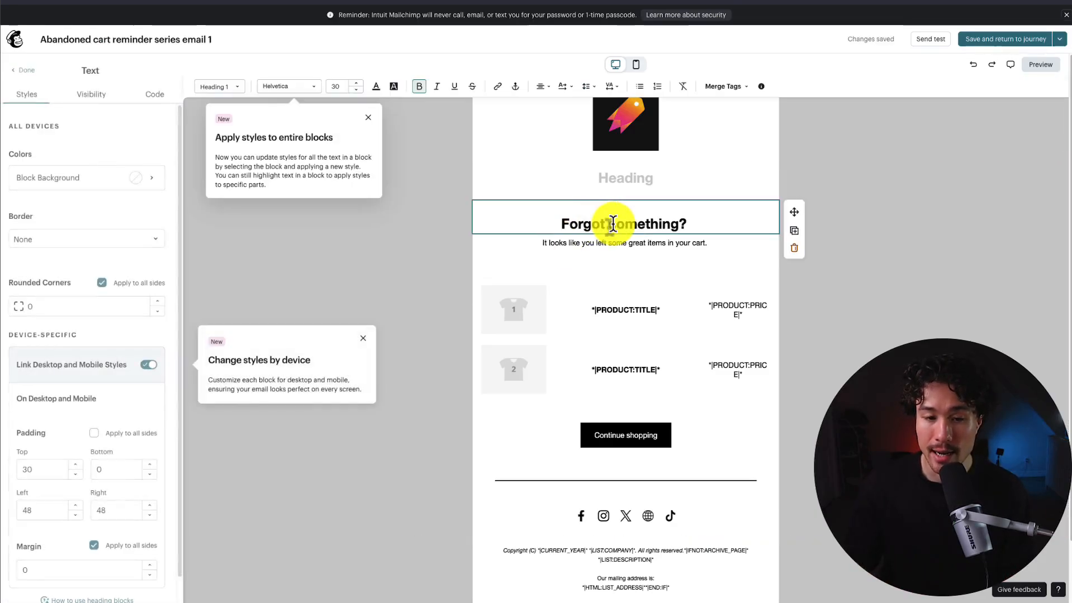
left_click(365, 114)
left_click(364, 342)
scroll(143, 418, "down", 1)
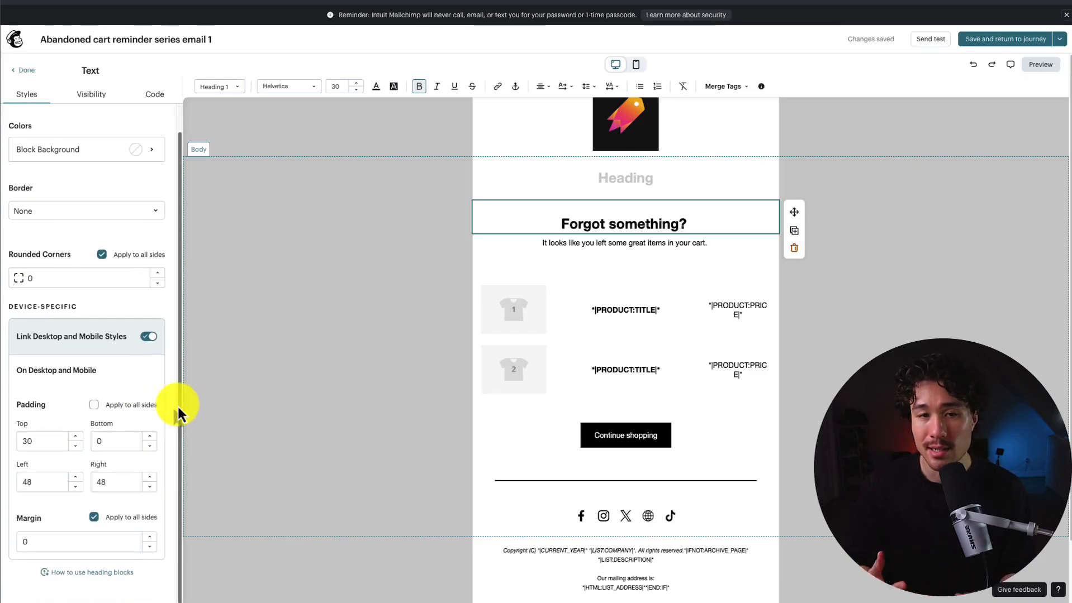
left_click(103, 213)
left_click(336, 224)
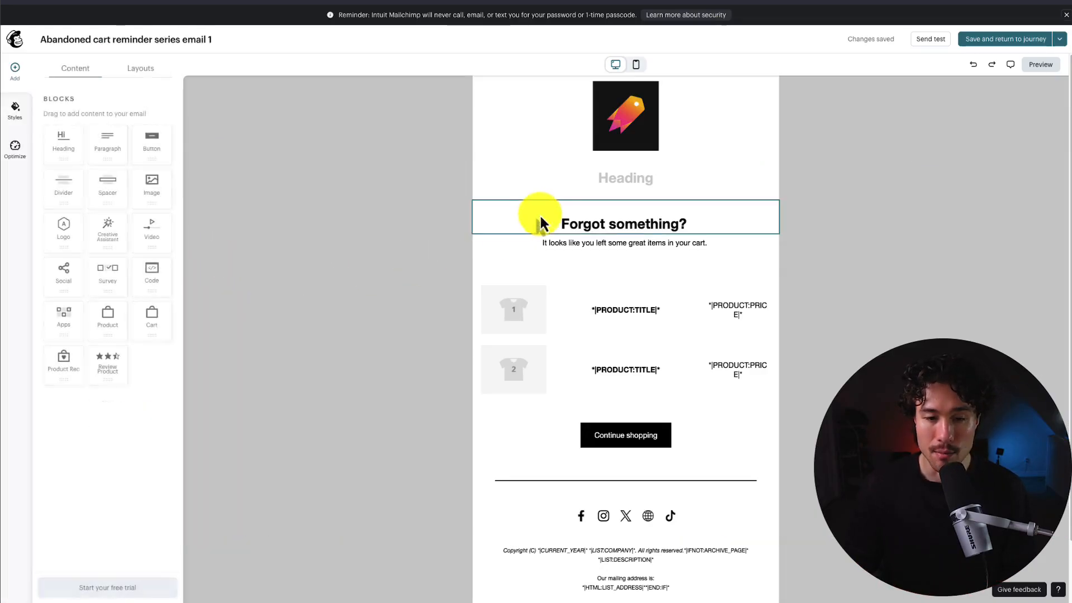
Step: Delete the empty Heading block below the logo
left_click(580, 173)
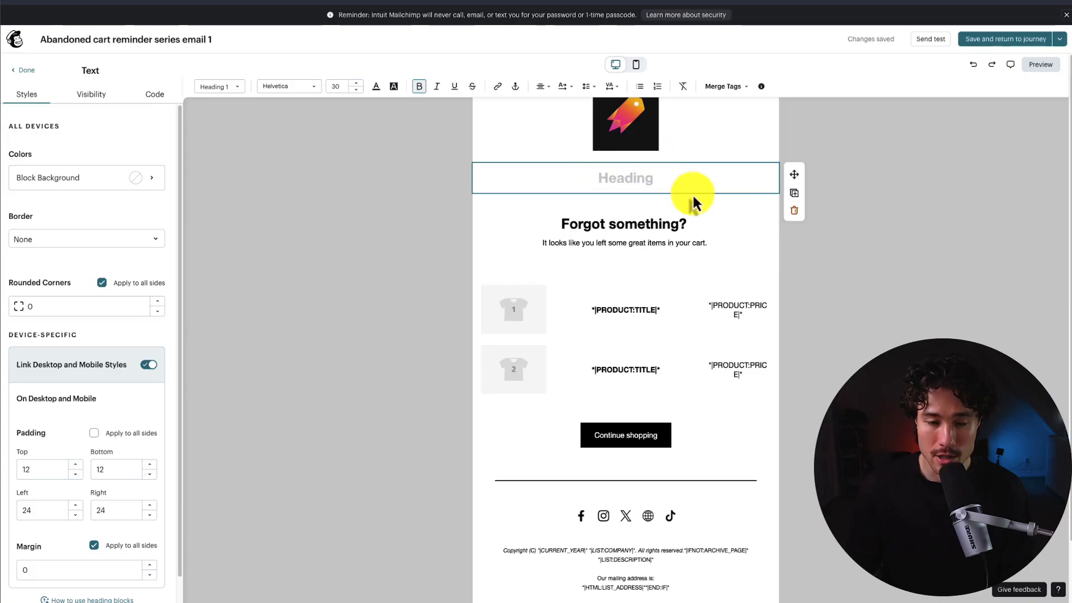
left_click(794, 213)
Step: Set the email-wide paragraph text colour to dark purple in the desktop styles
left_click(15, 109)
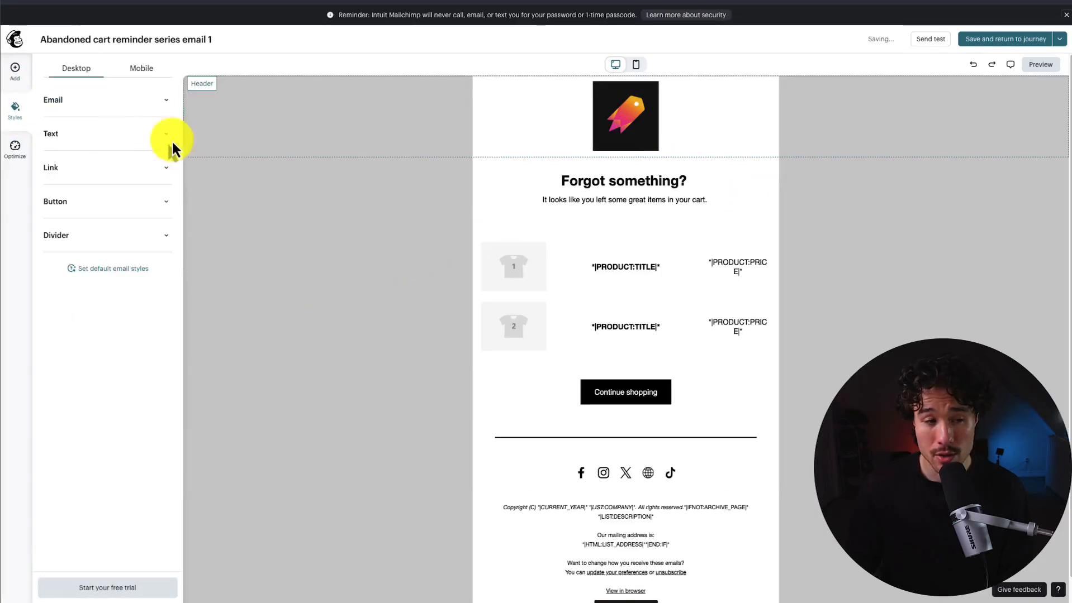
left_click(79, 100)
left_click(83, 134)
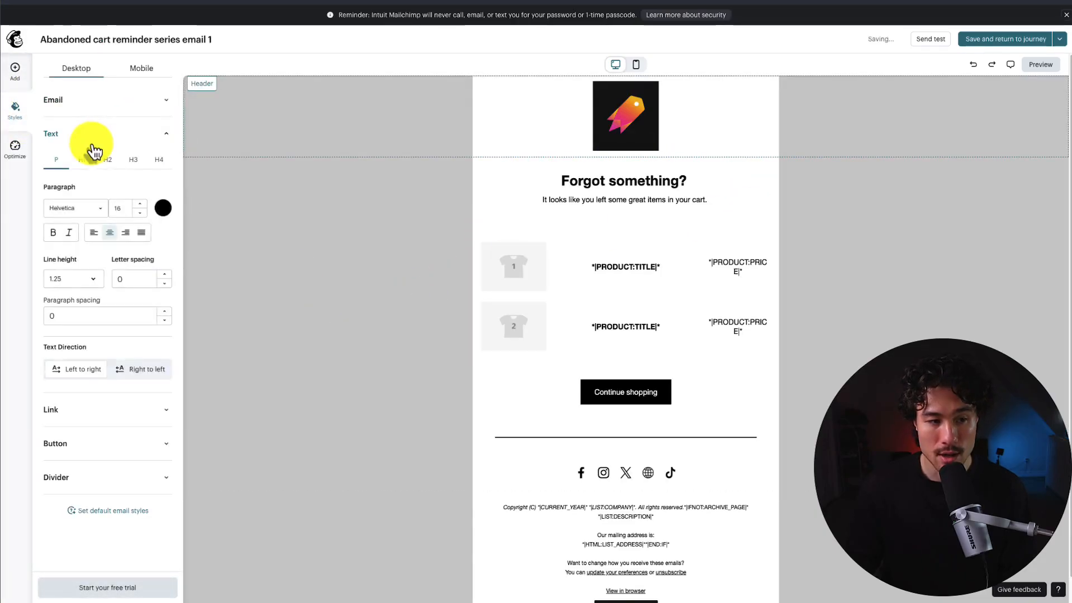
left_click(163, 208)
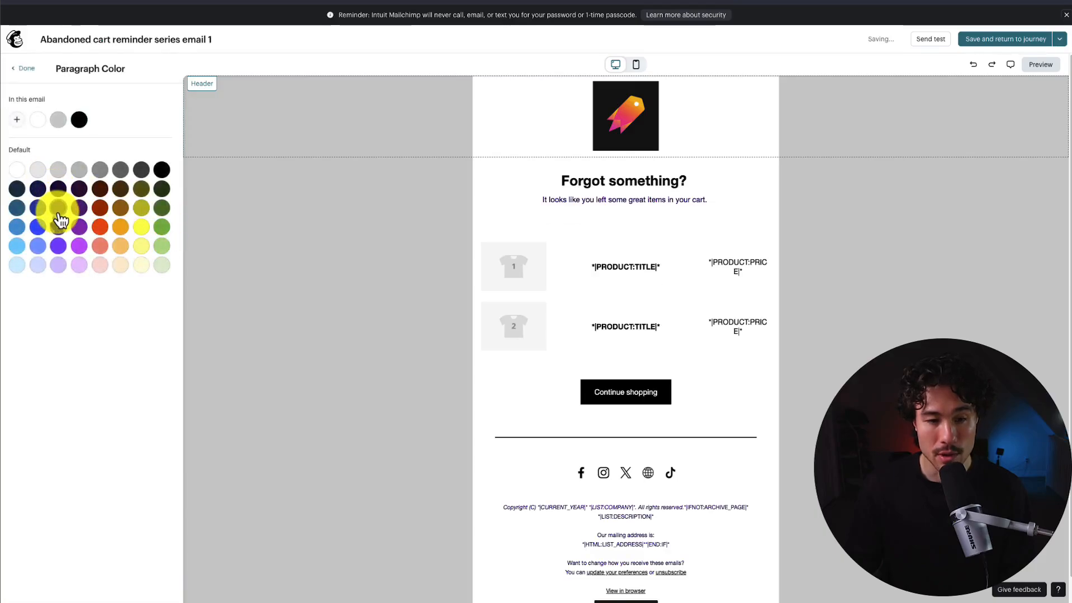
left_click(59, 206)
Step: Set the email-wide link colour to dark blue in the desktop styles
left_click(56, 134)
left_click(101, 170)
left_click(52, 221)
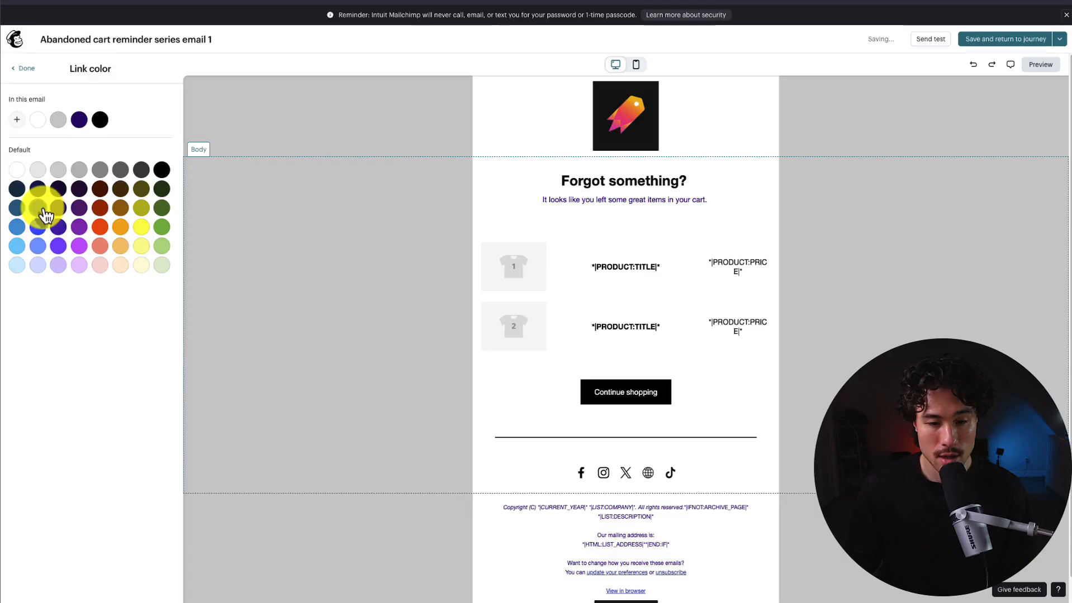
left_click(37, 208)
left_click(299, 269)
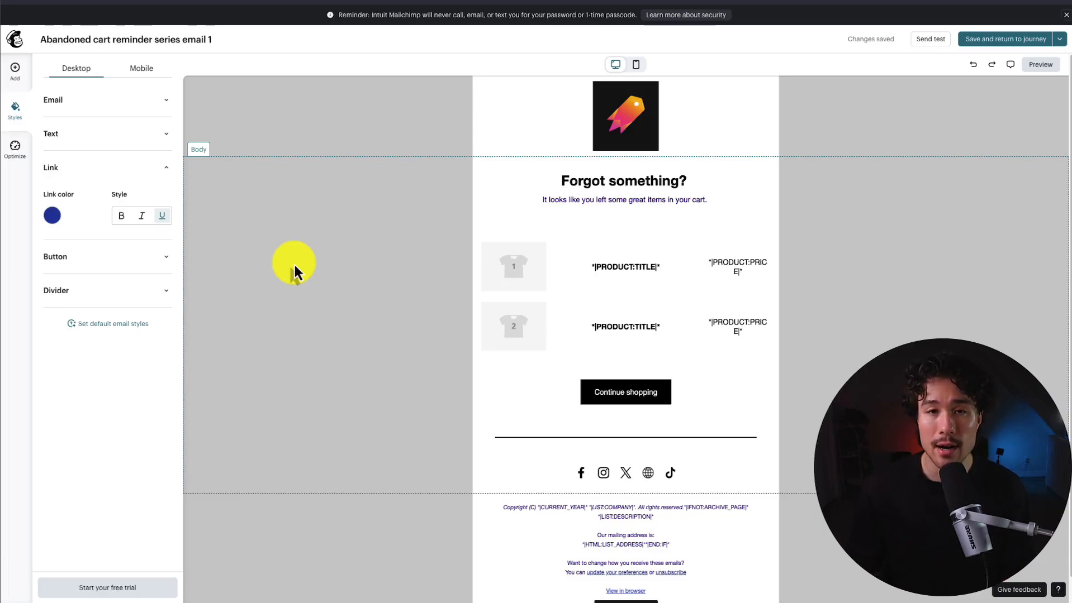
Step: Check the email's optimisation tips and mobile layout, and save the email to return to the journey
left_click(15, 146)
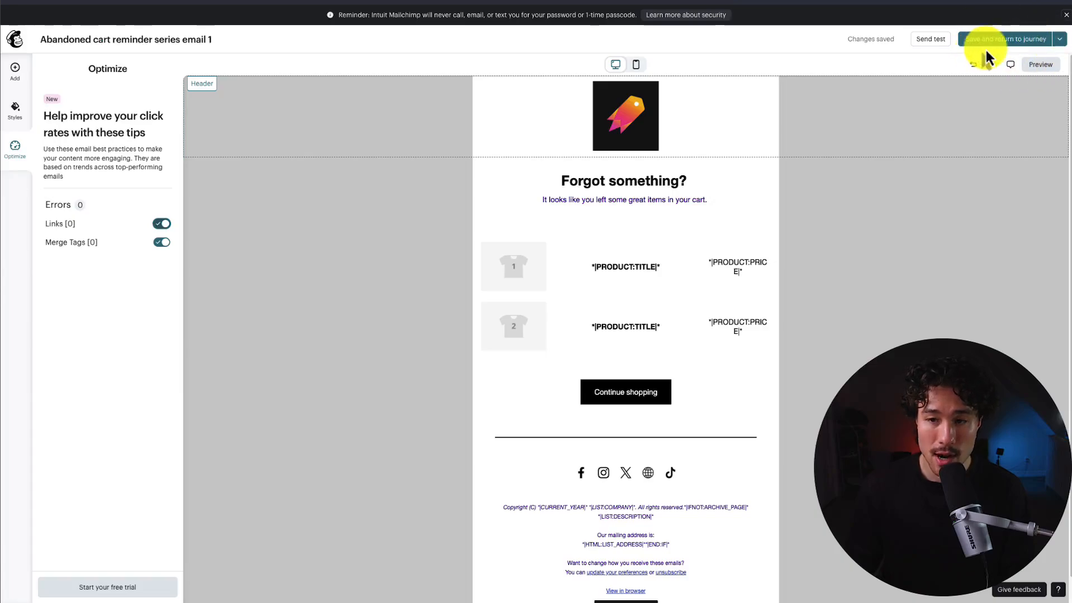
left_click(635, 65)
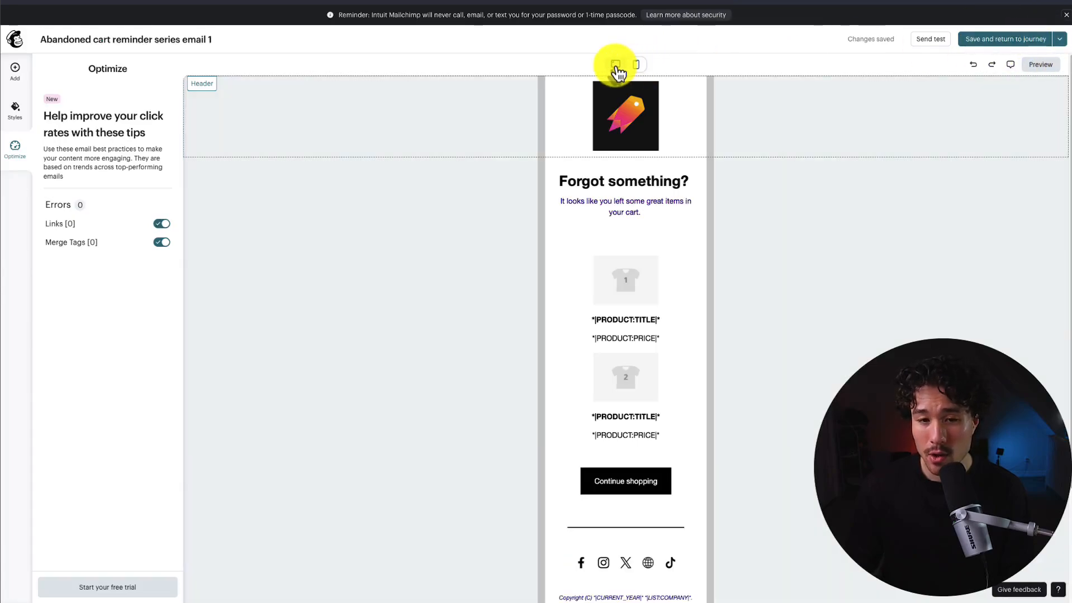
left_click(616, 65)
left_click(636, 65)
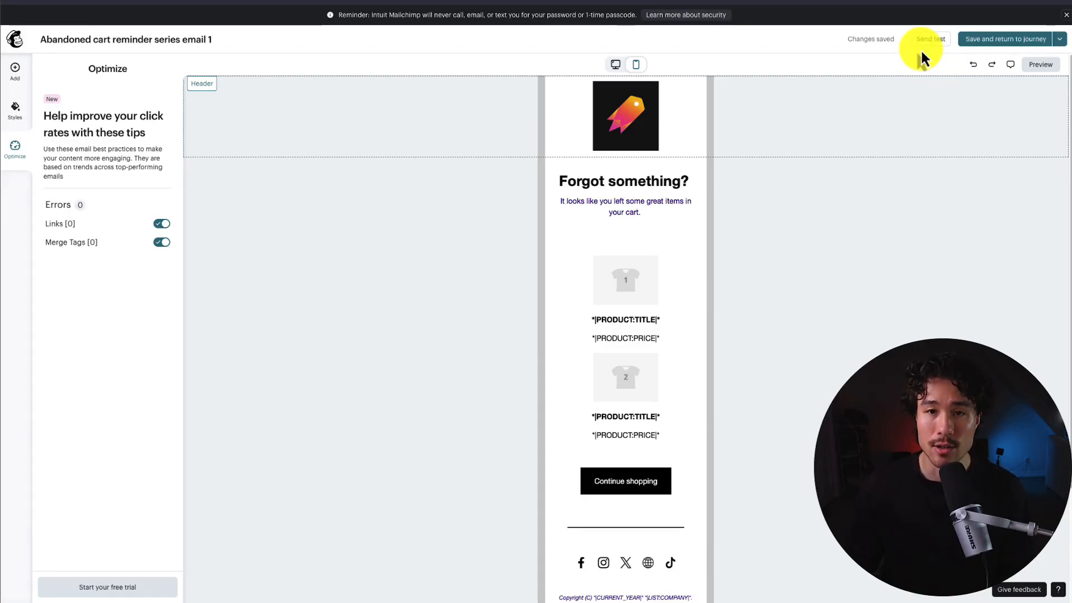
left_click(1007, 40)
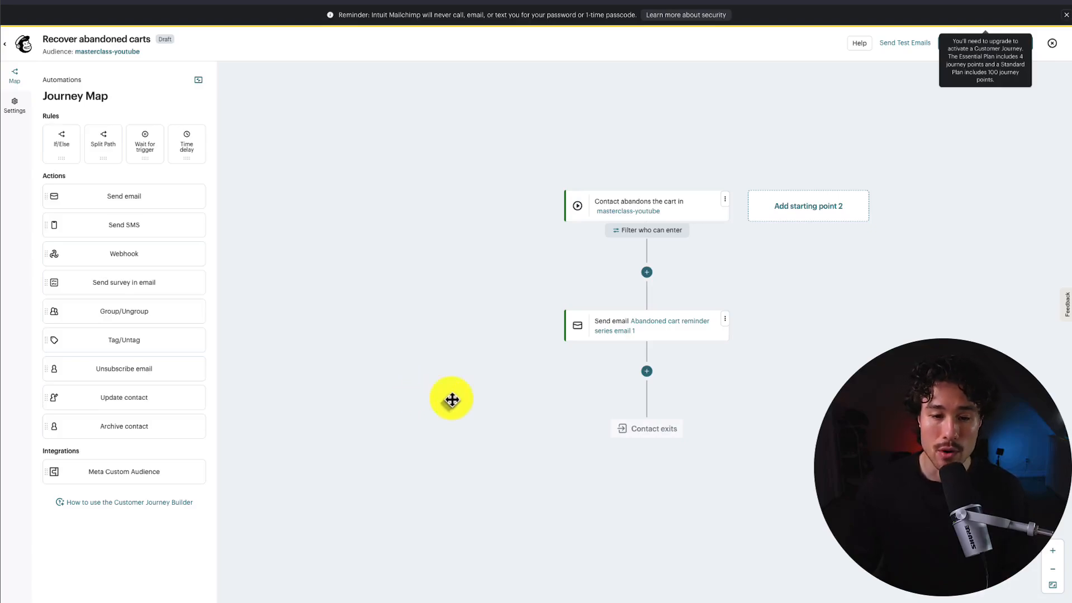
Step: Open the choices for a new journey step below the reminder email and review the available rules and actions
mouse_move(644, 377)
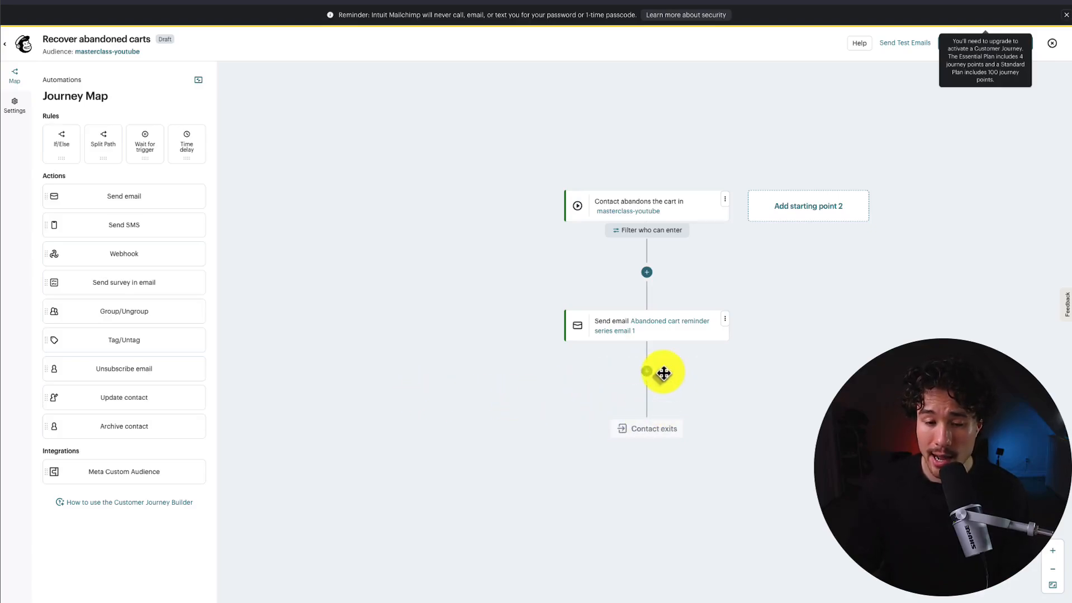
left_click(656, 378)
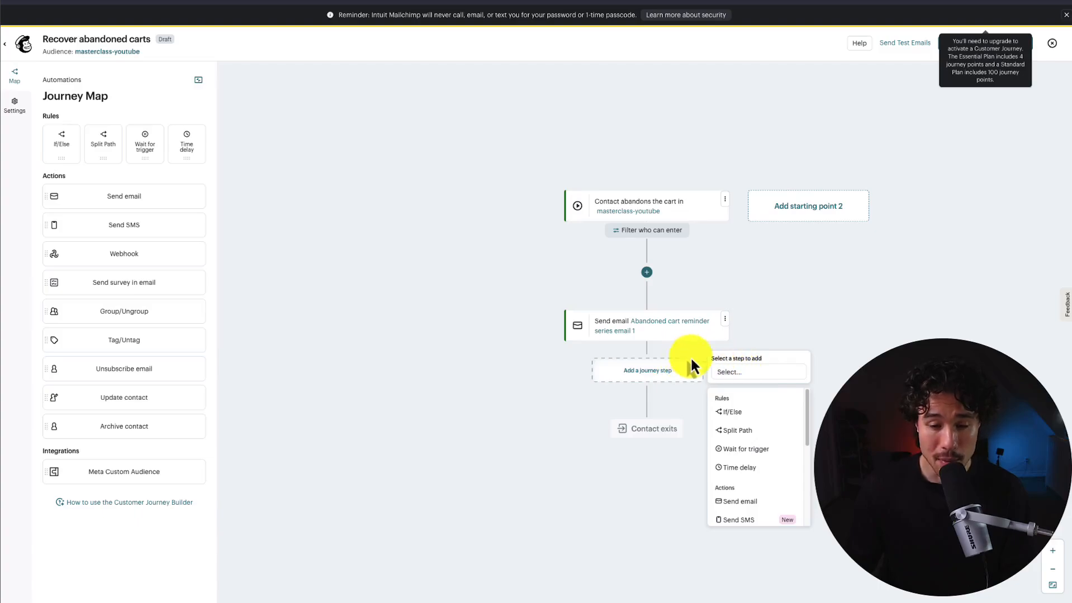
scroll(754, 432, "down", 1)
scroll(755, 438, "down", 3)
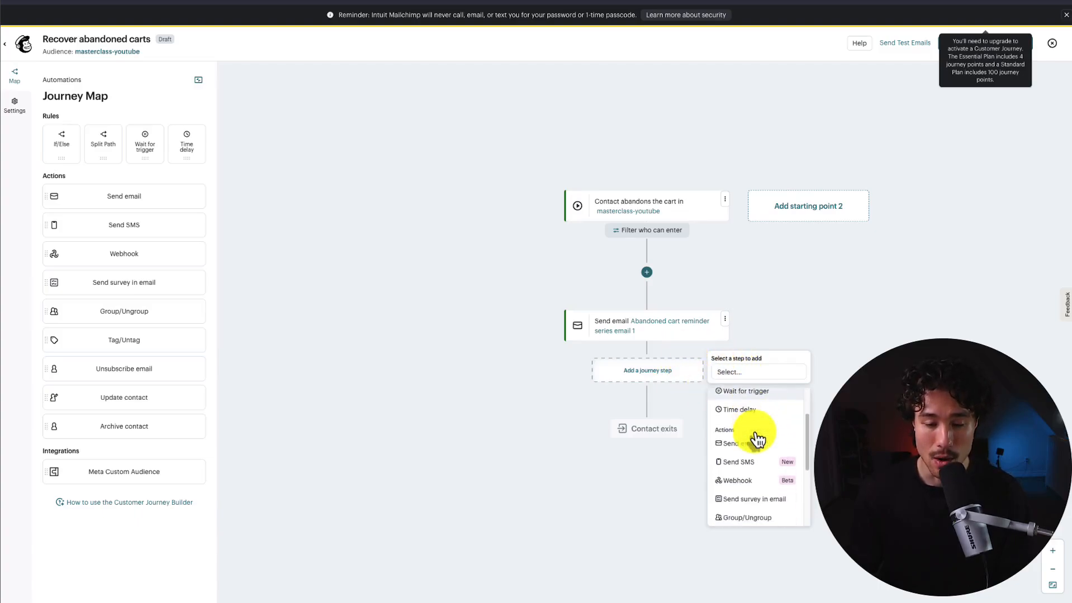
scroll(754, 439, "up", 4)
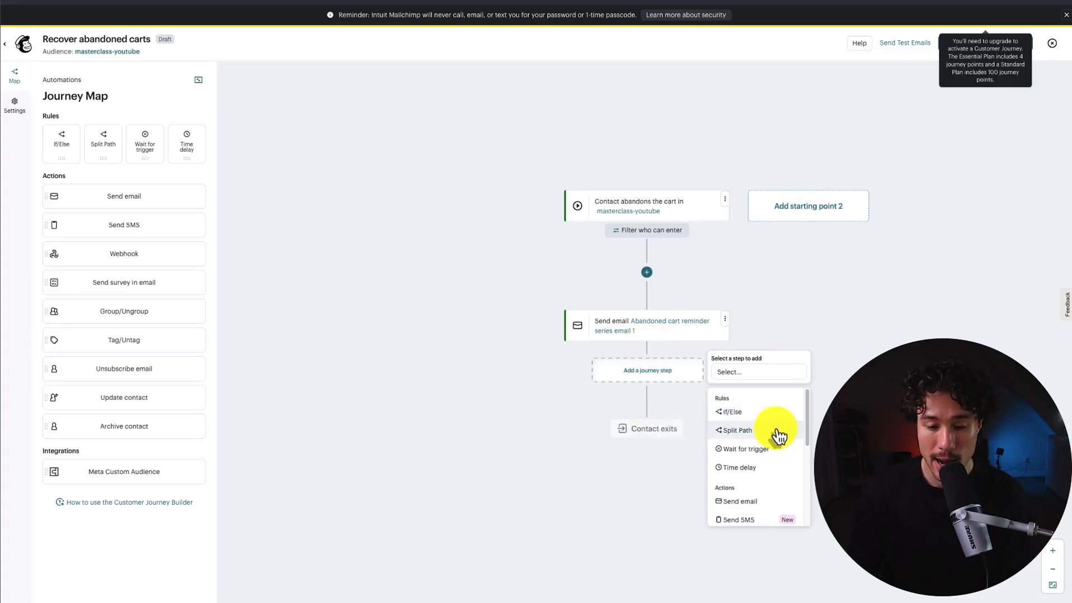
scroll(738, 442, "down", 1)
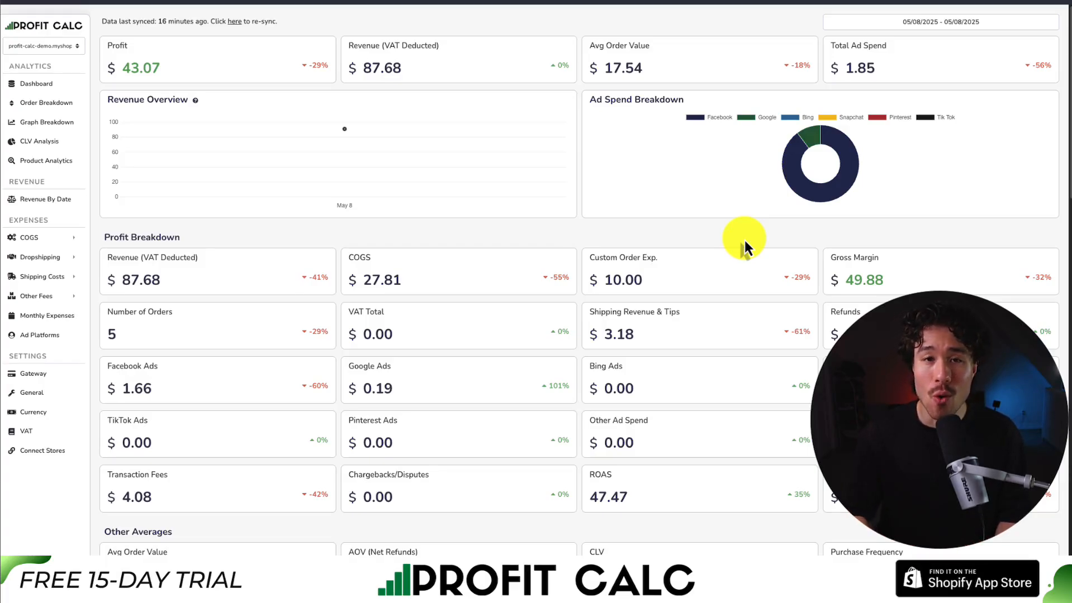
Step: Switch to the Profit Calc dashboard and view its figures for 04/09/2025 - 05/08/2025
left_click(902, 20)
left_click(1004, 79)
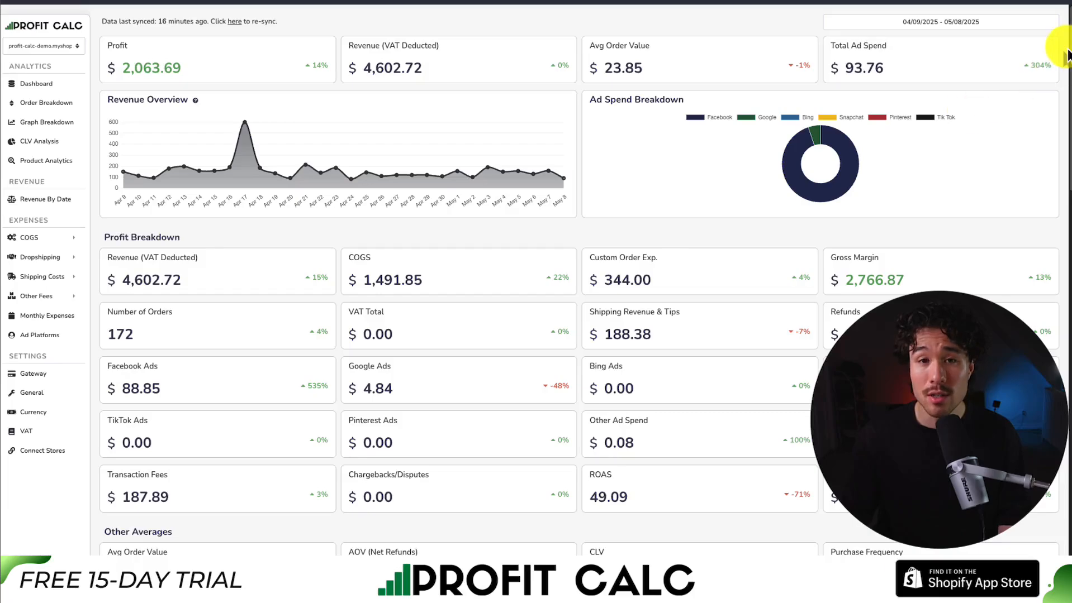
left_click_drag(1068, 56, 1016, 52)
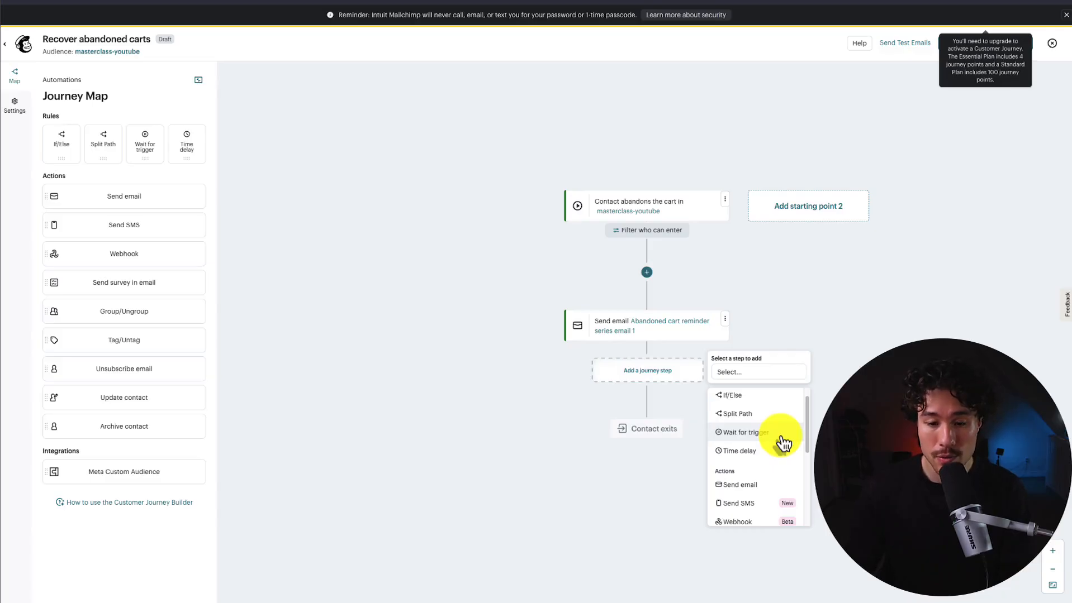
Step: Add a Time delay step after the reminder email in the abandoned cart journey
scroll(777, 445, "down", 1)
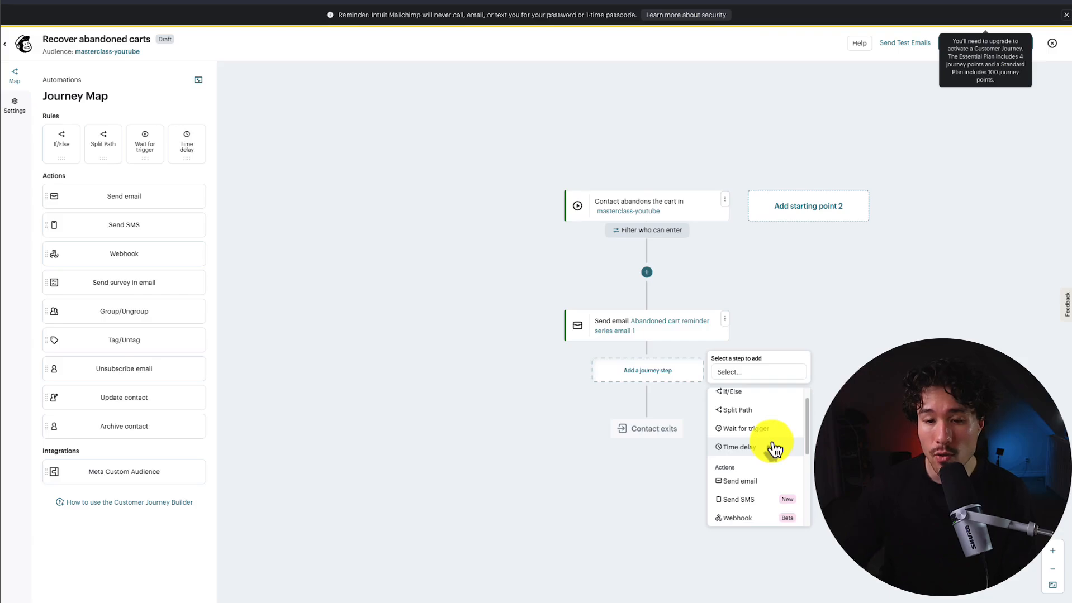
left_click(737, 427)
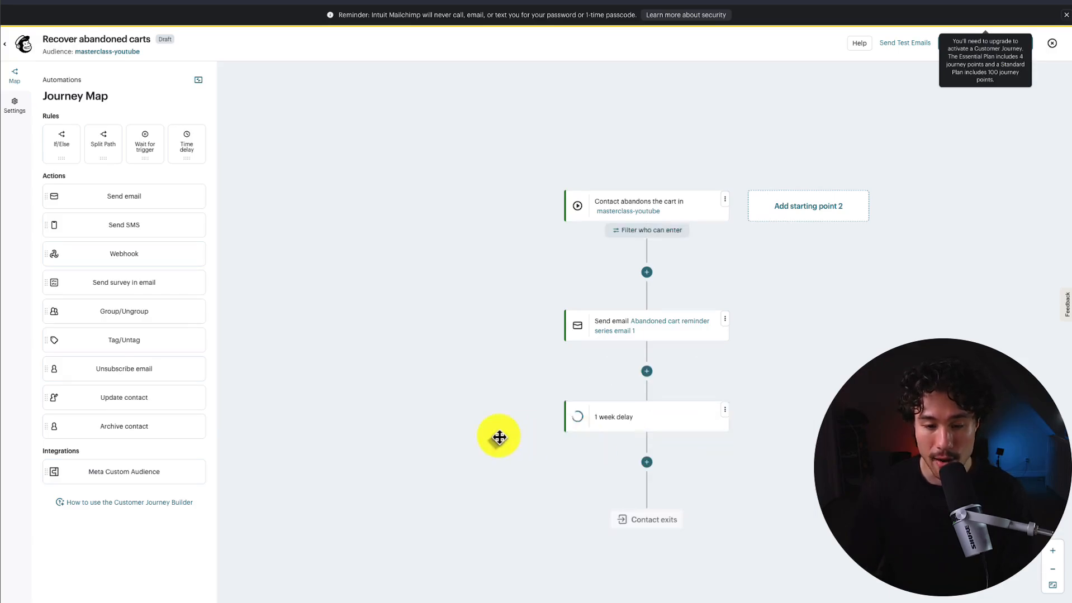
Step: Try to change the time delay's unit and set its duration to 2
left_click(1054, 552)
left_click(672, 368)
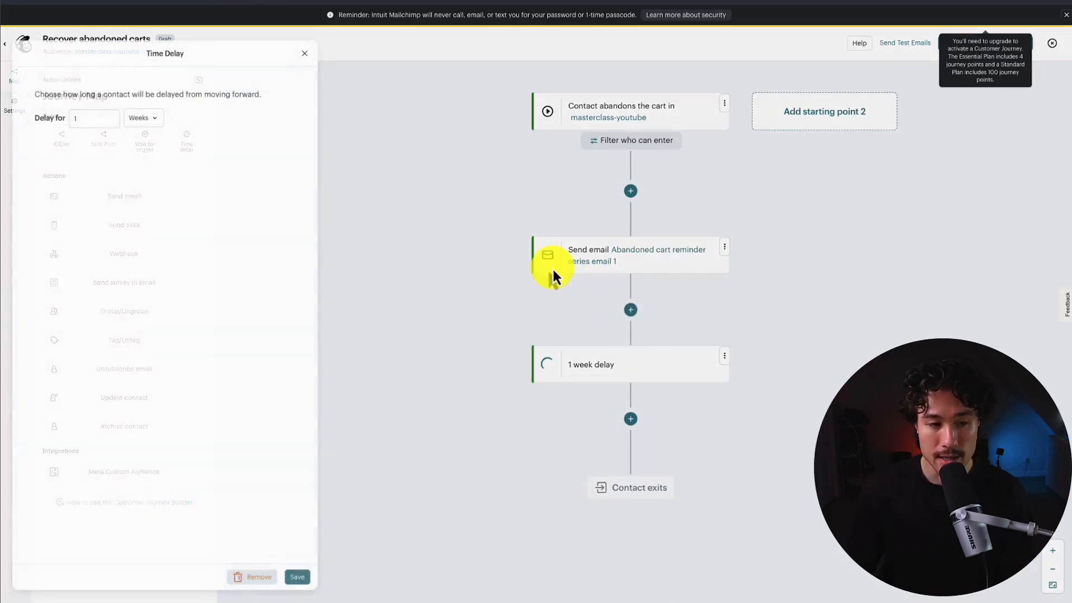
left_click(143, 118)
left_click(143, 107)
left_click(84, 120)
type("2")
left_click(347, 292)
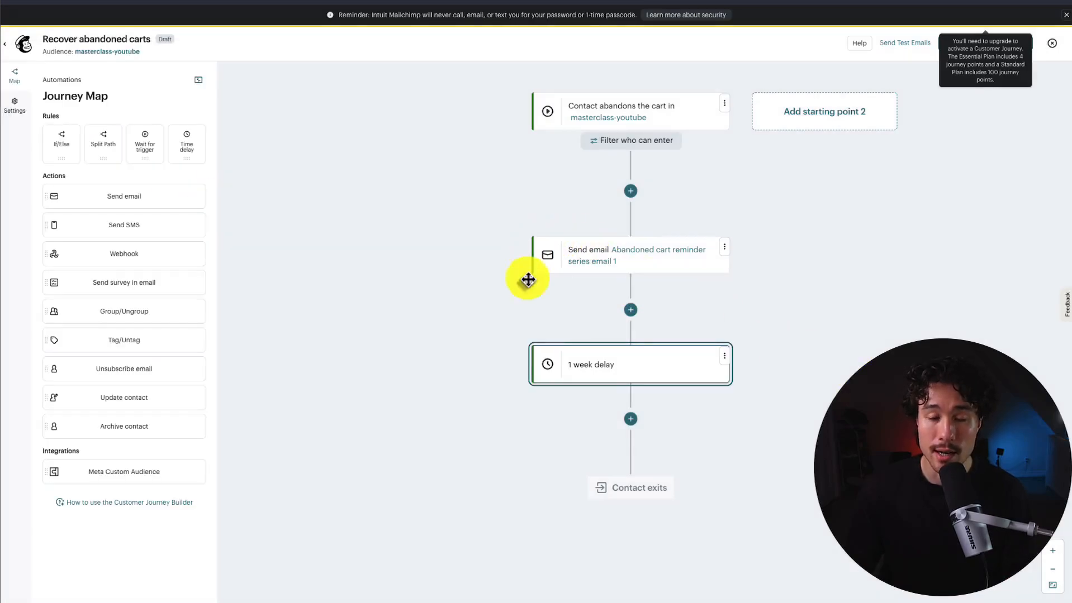
Step: Review the available journey steps and add a blank Send email step after the time delay
left_click(633, 425)
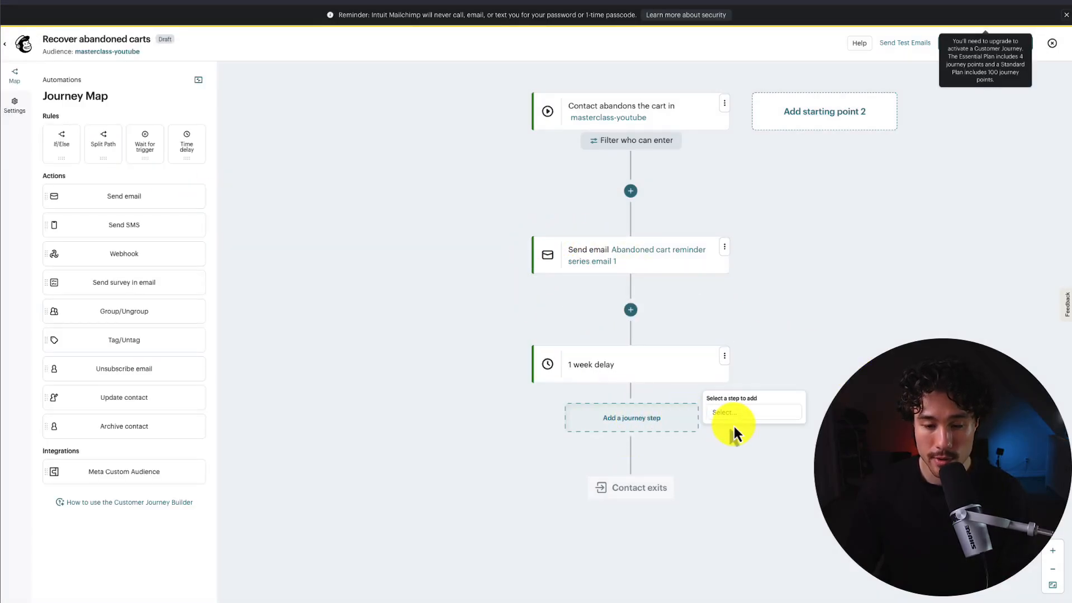
left_click(741, 425)
scroll(745, 475, "down", 2)
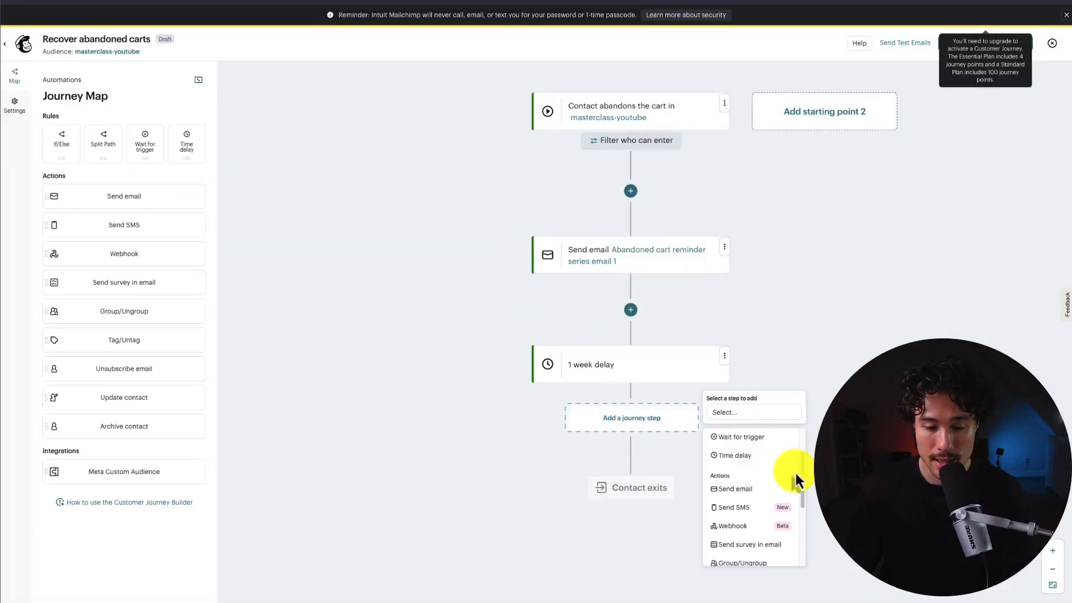
left_click_drag(805, 470, 799, 487)
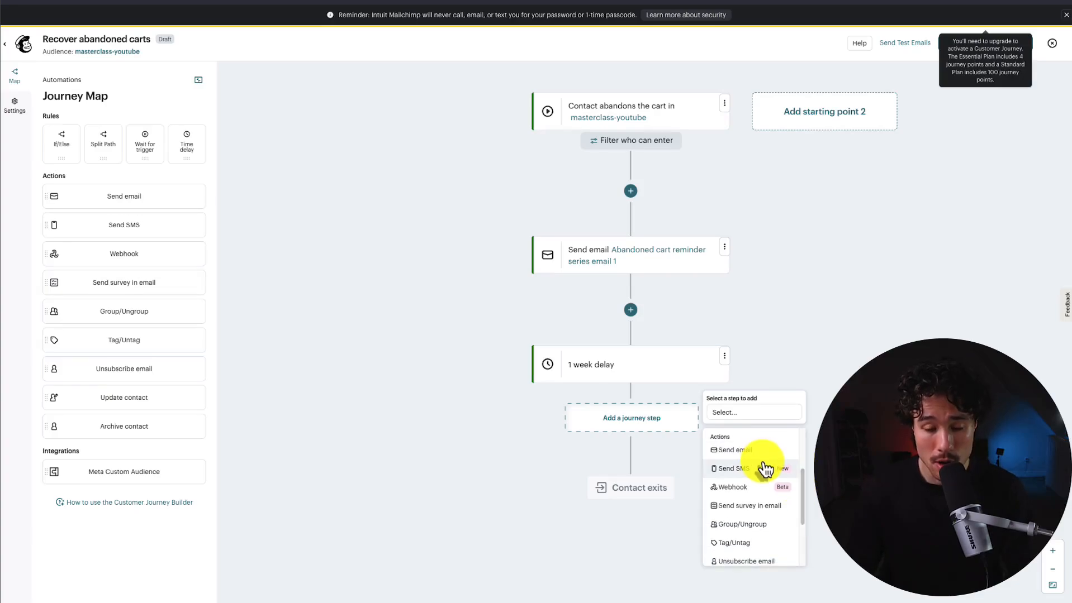
scroll(760, 474, "down", 1)
scroll(761, 484, "down", 1)
scroll(757, 486, "down", 3)
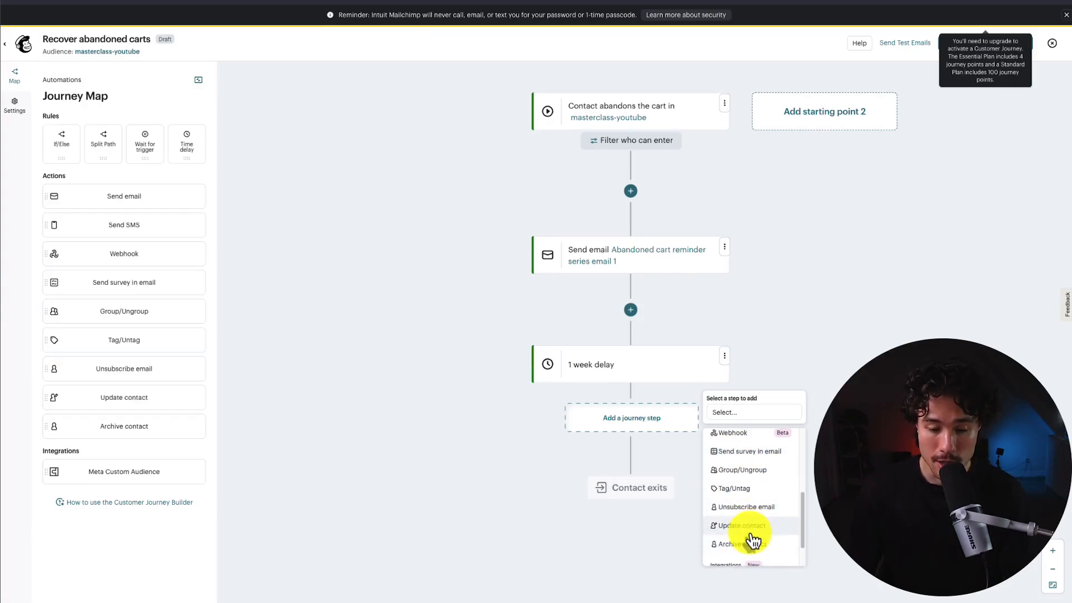
scroll(751, 540, "down", 2)
left_click(729, 418)
left_click(729, 418)
left_click(737, 541)
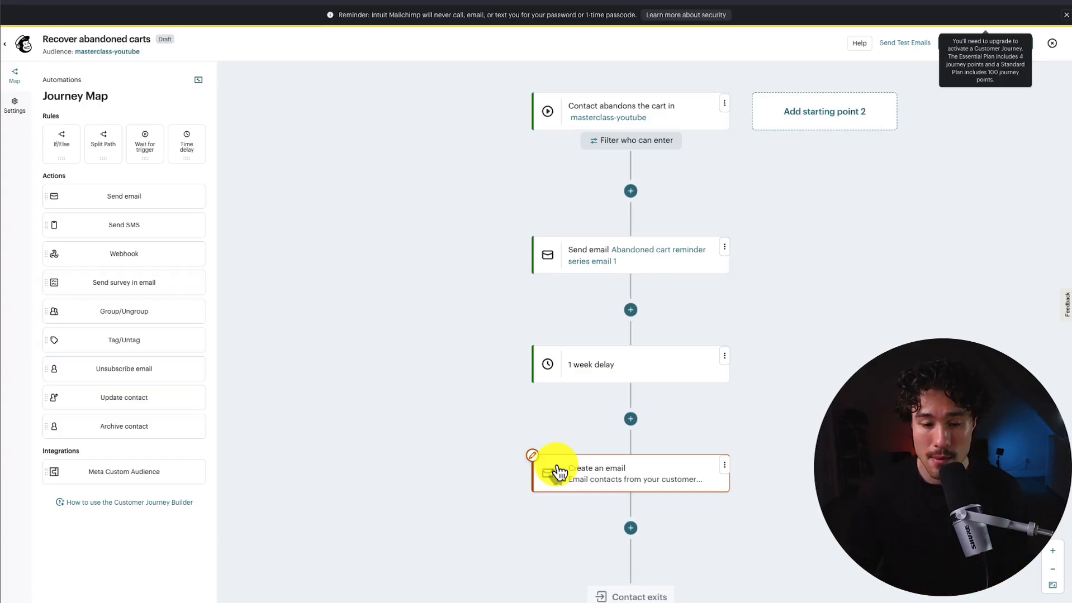
Step: Copy the "Abandoned cart reminder series email 1" step and place the copy at the end of the journey
left_click(725, 247)
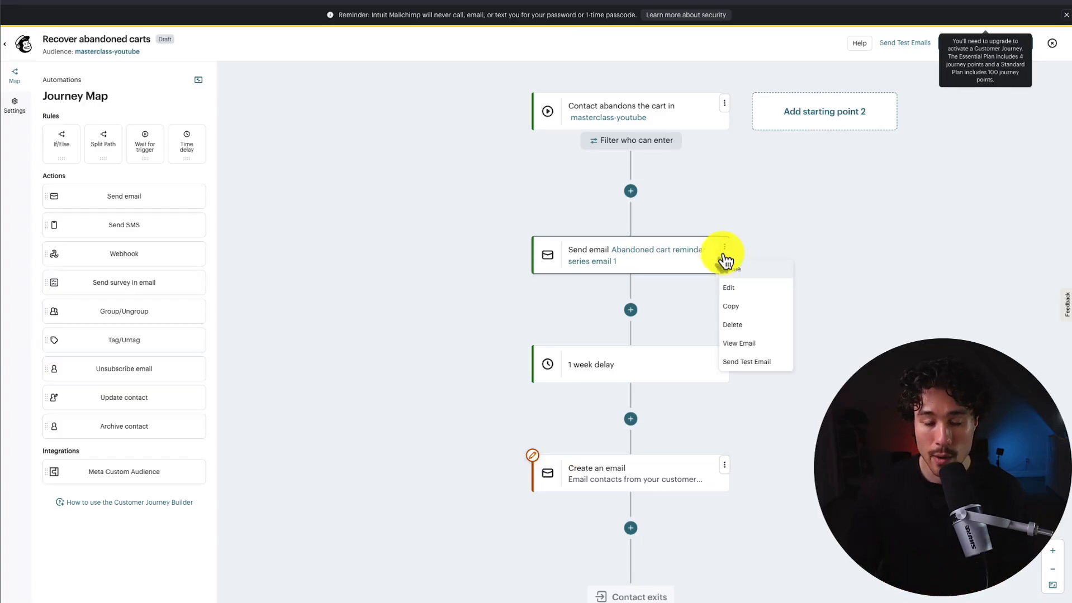
left_click(737, 324)
left_click(627, 536)
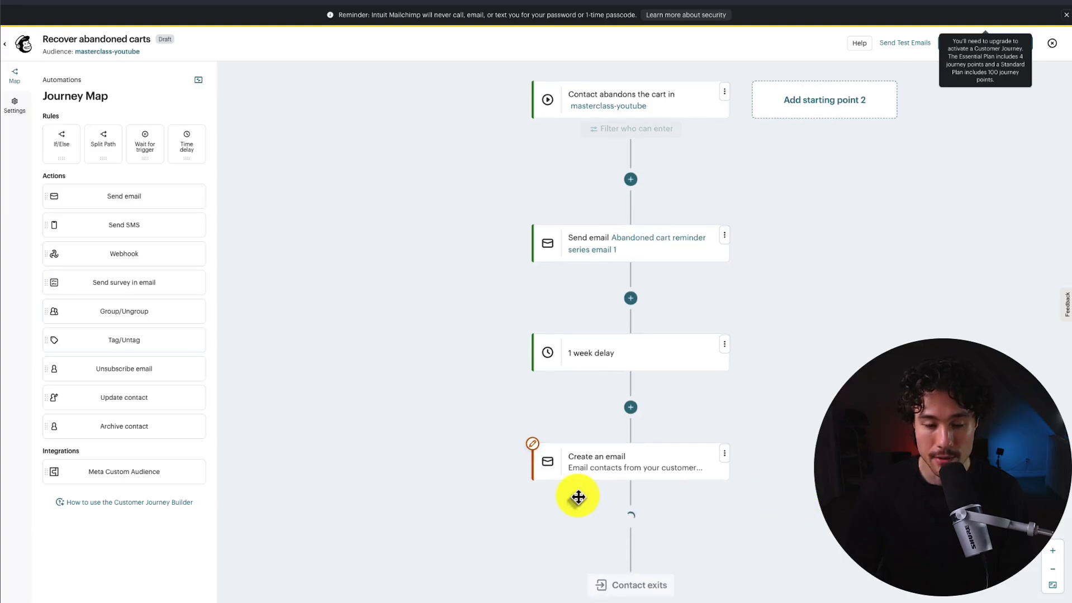
Step: Delete the blank "Create an email" step between the time delay and the copied reminder email
left_click(724, 453)
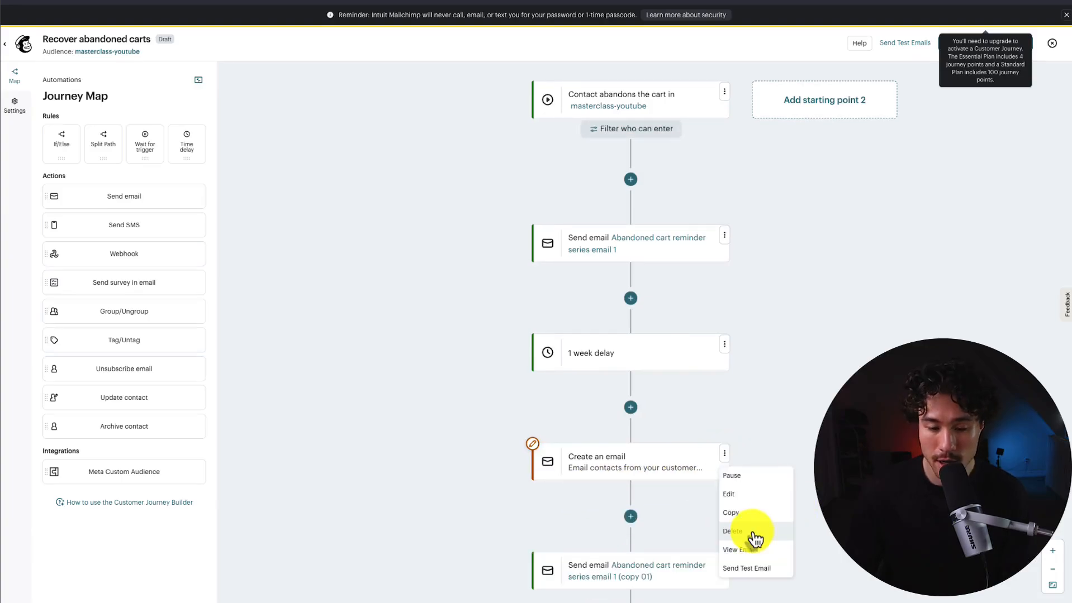
left_click(740, 530)
left_click(643, 375)
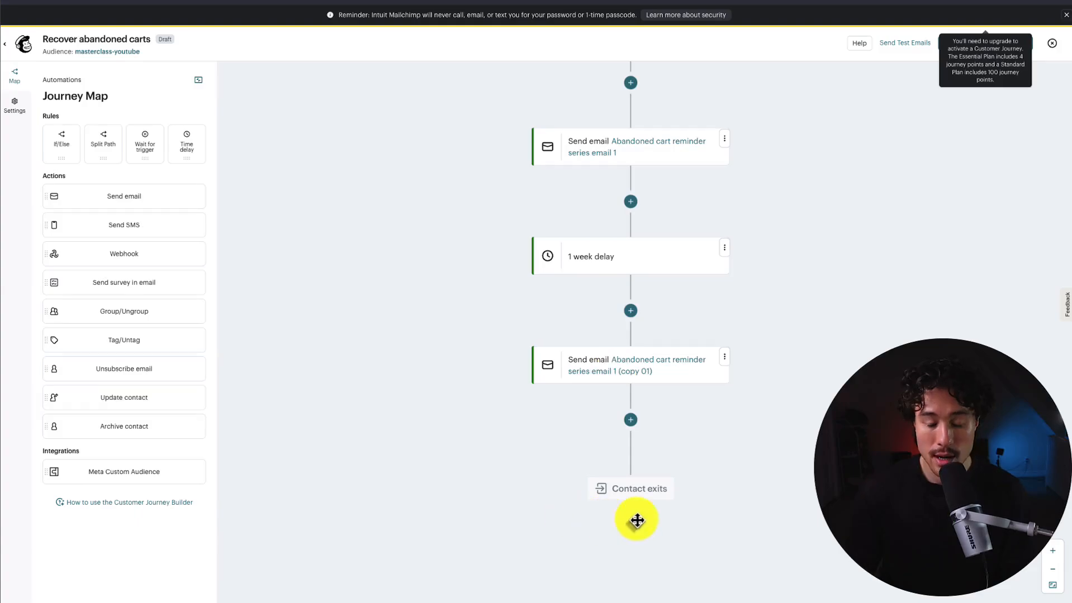
Step: Try to add an If/Else rule after the copied reminder email, using a Products purchased segment filter
scroll(734, 459, "up", 5)
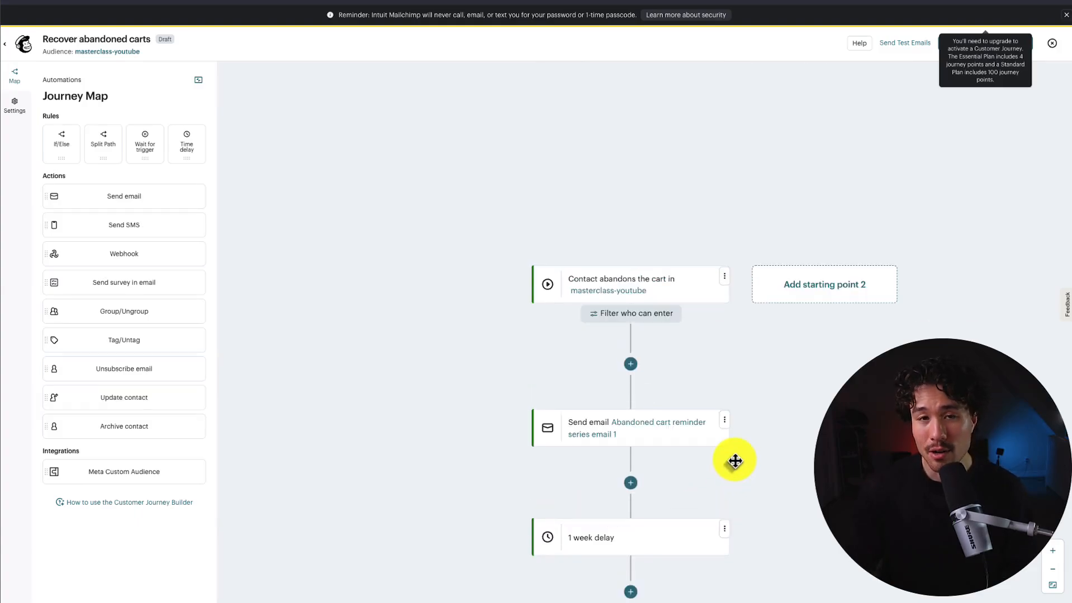
scroll(734, 460, "down", 6)
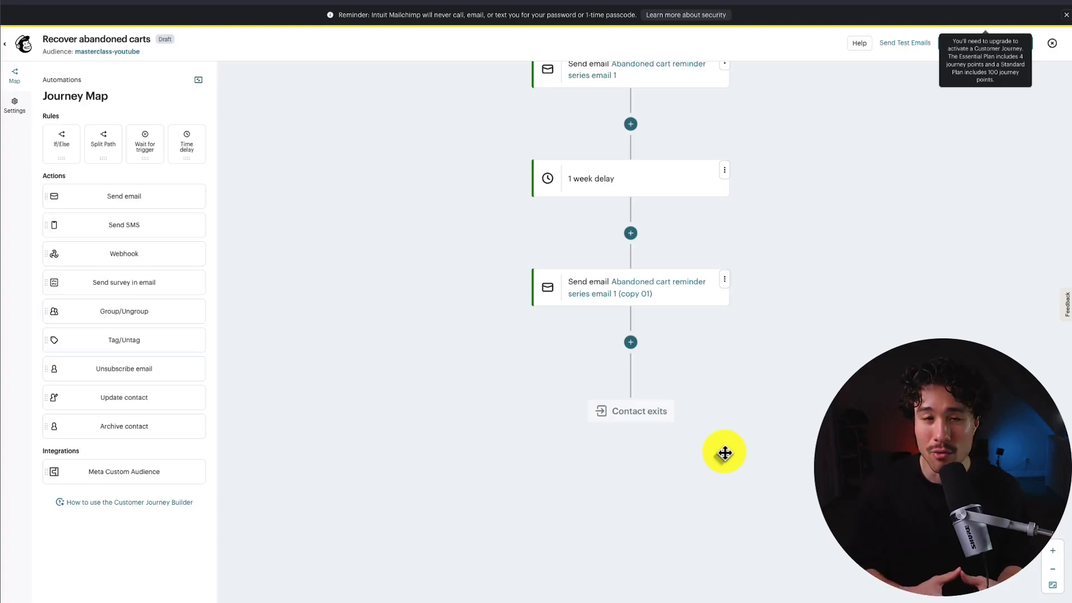
scroll(734, 434, "up", 4)
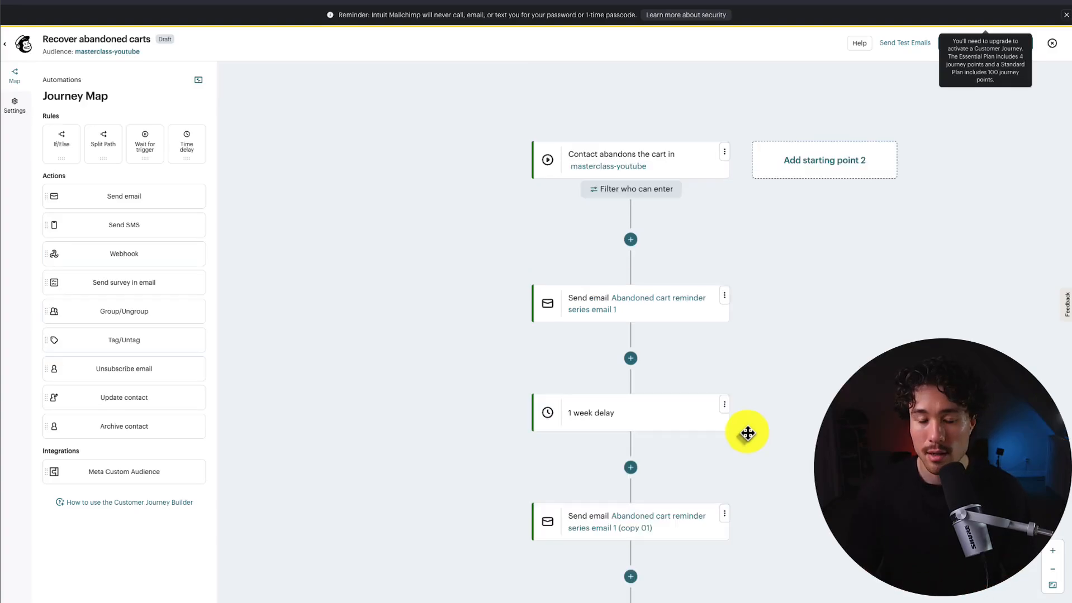
left_click(630, 409)
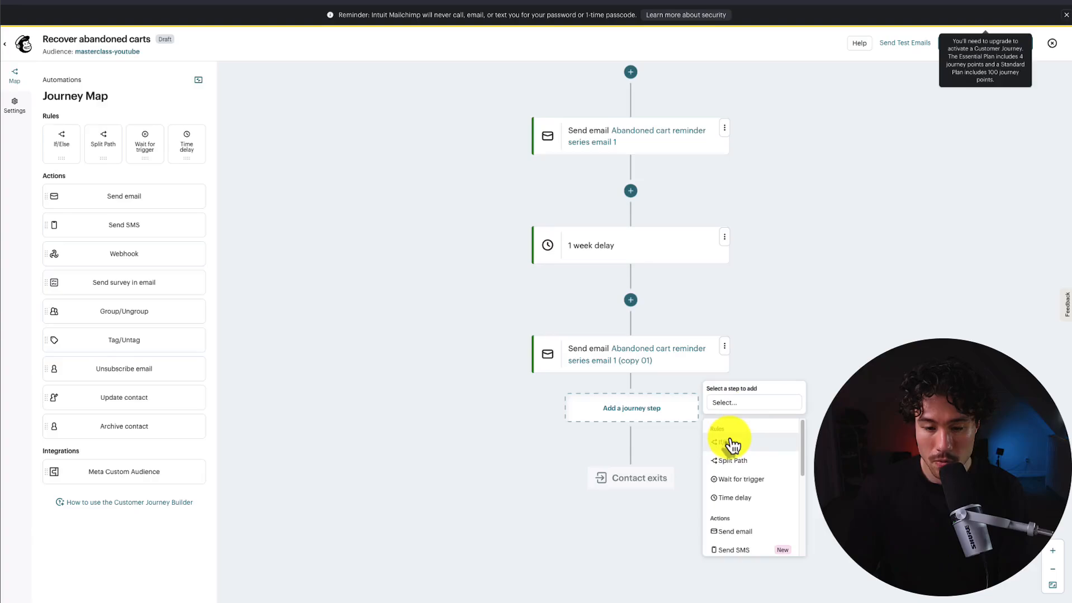
left_click(729, 443)
scroll(749, 462, "down", 3)
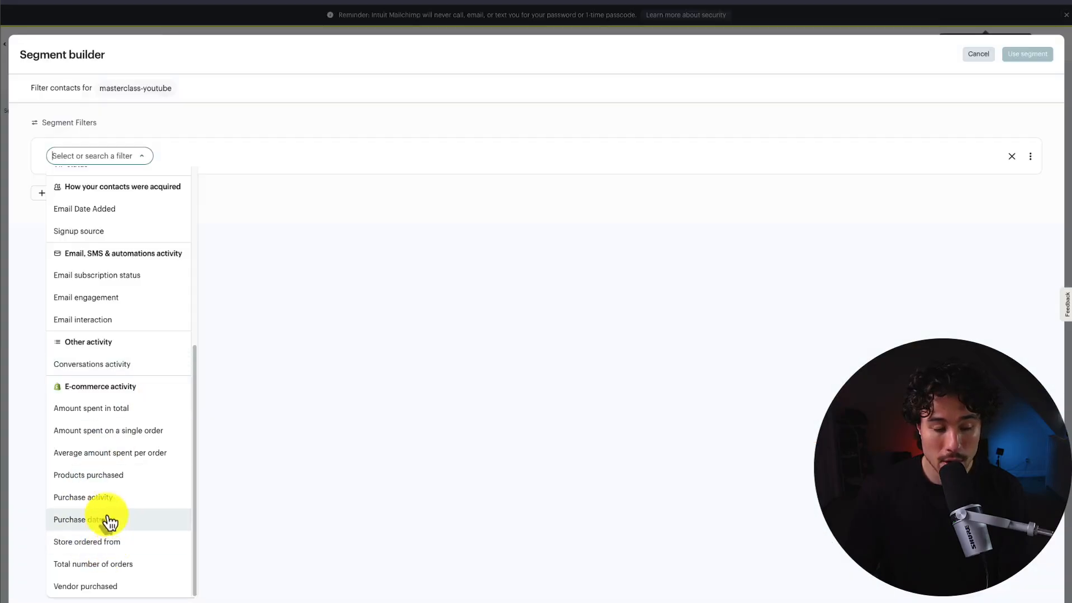
left_click(99, 476)
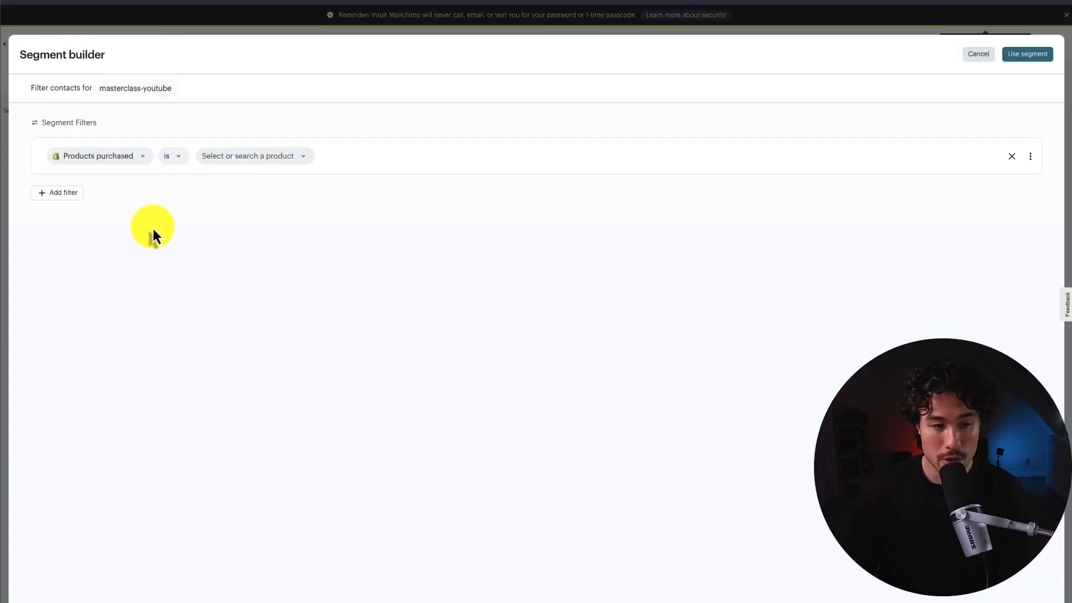
left_click(965, 55)
scroll(969, 160, "down", 2)
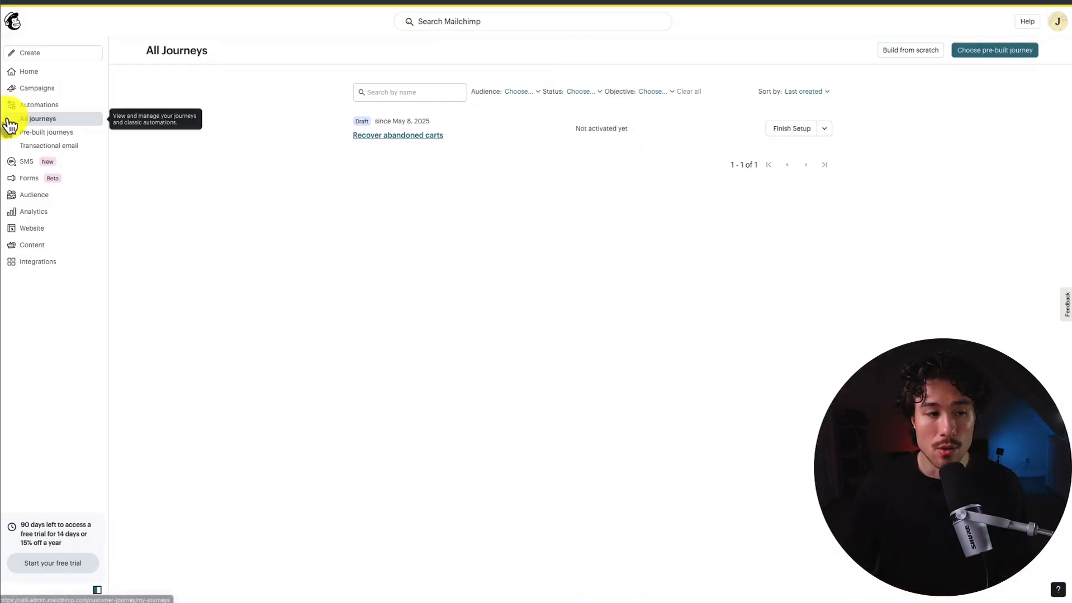
Step: Review the list of all journeys and browse the available pre-built journey templates
left_click_drag(336, 112, 810, 231)
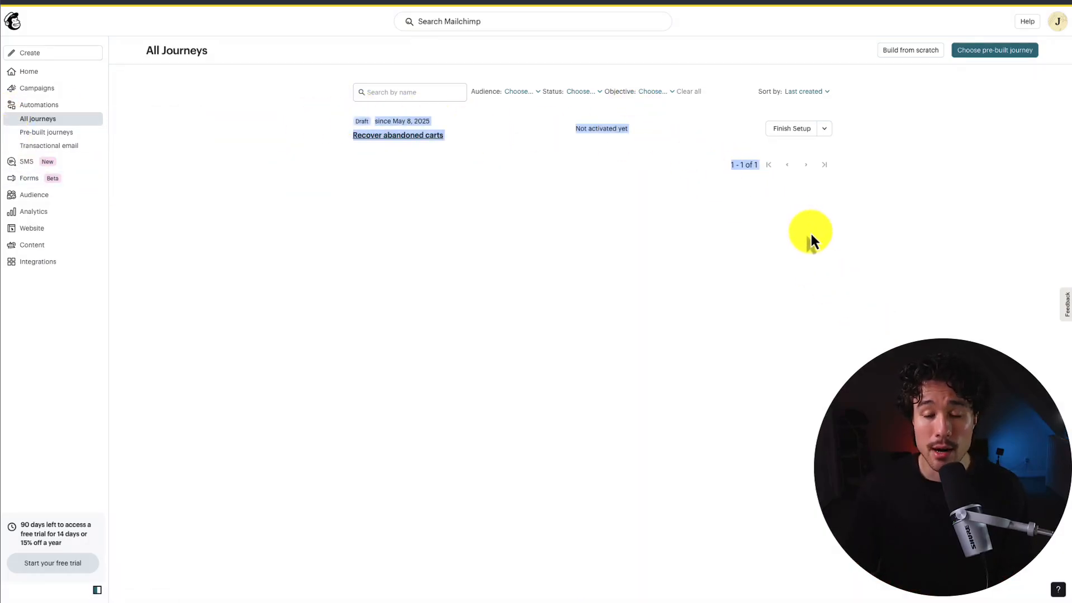
left_click(809, 231)
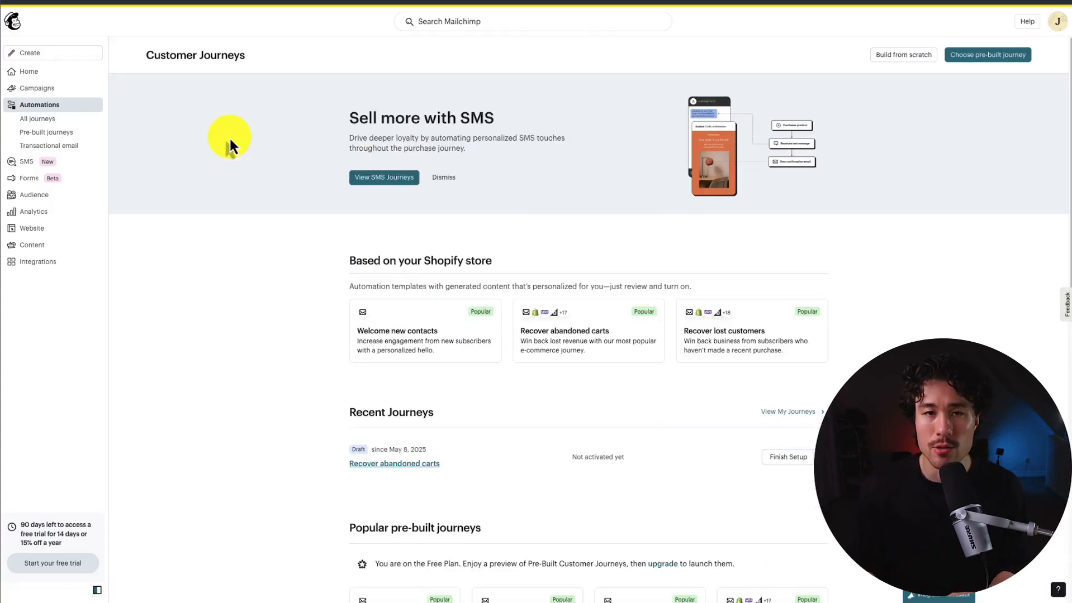
left_click(70, 134)
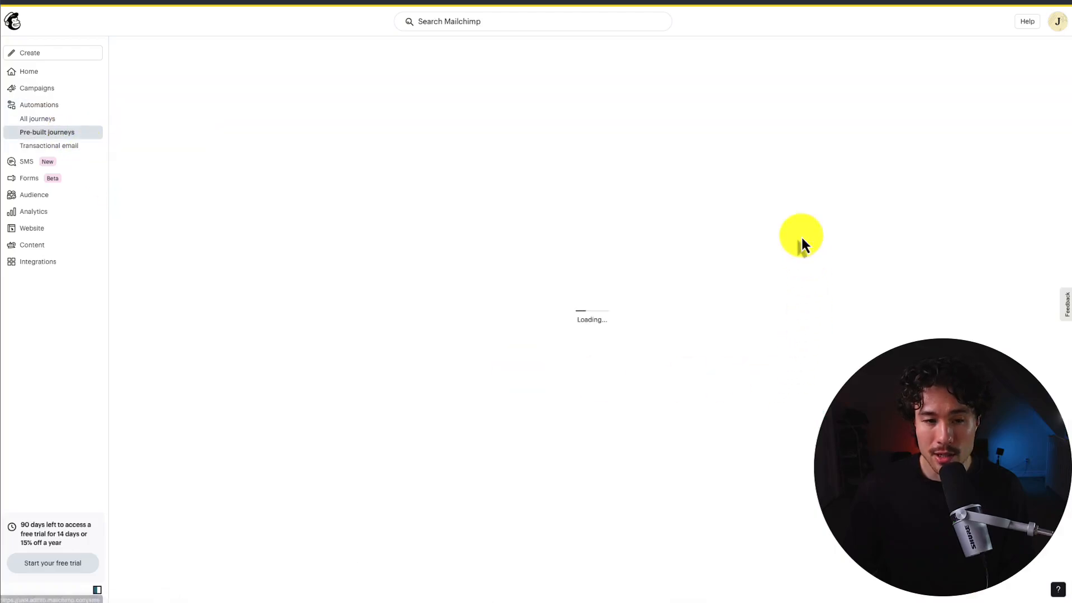
scroll(765, 362, "down", 2)
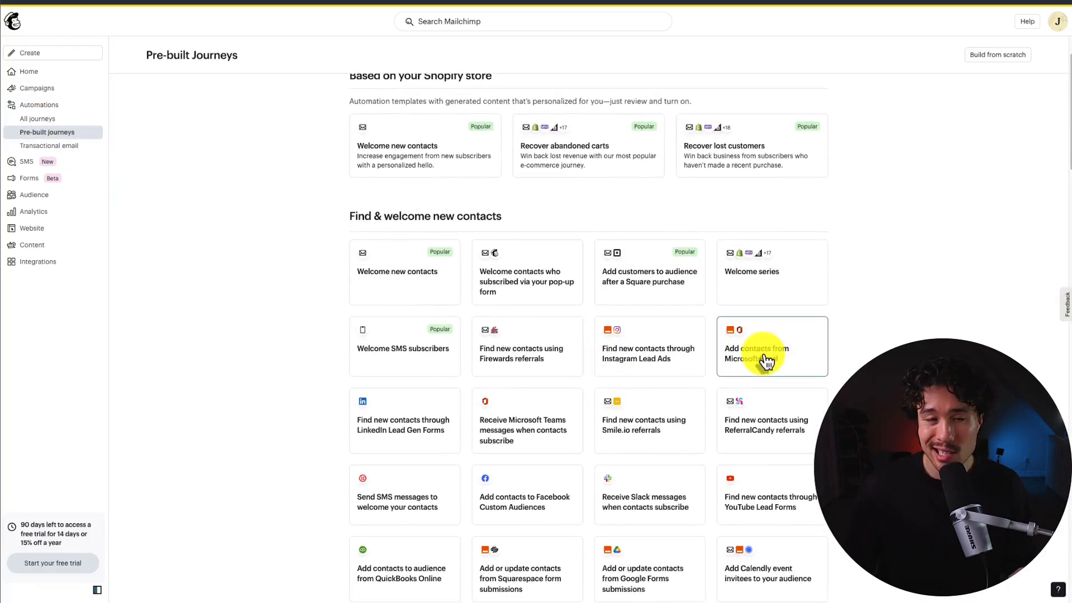